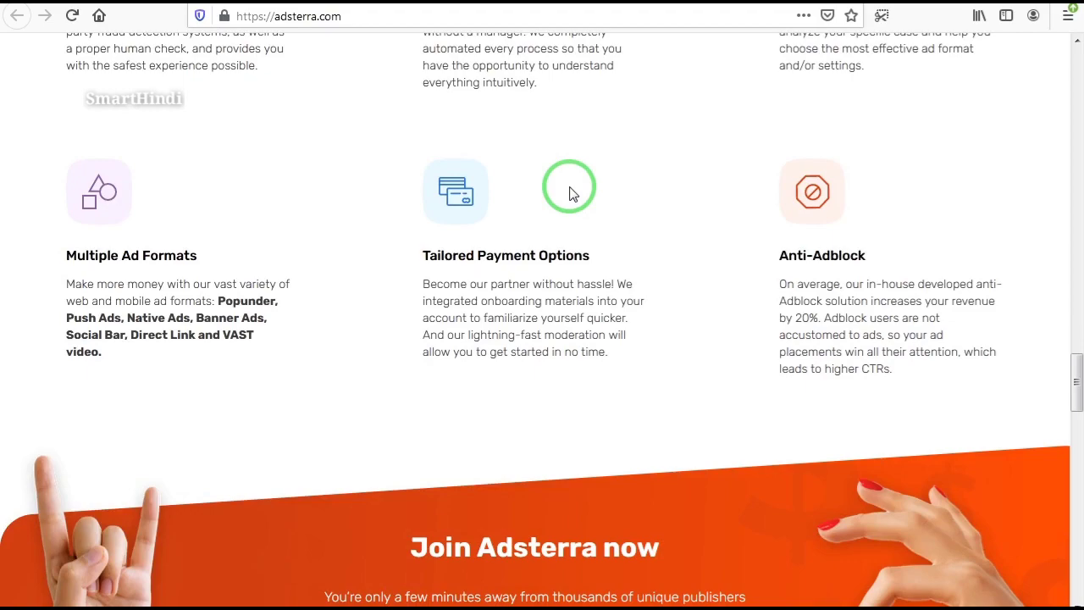
Look through the Adsterra homepage and the sarkarkiijob blog's page layout, closing the blog's floating ad
scroll(569, 193, up, 15)
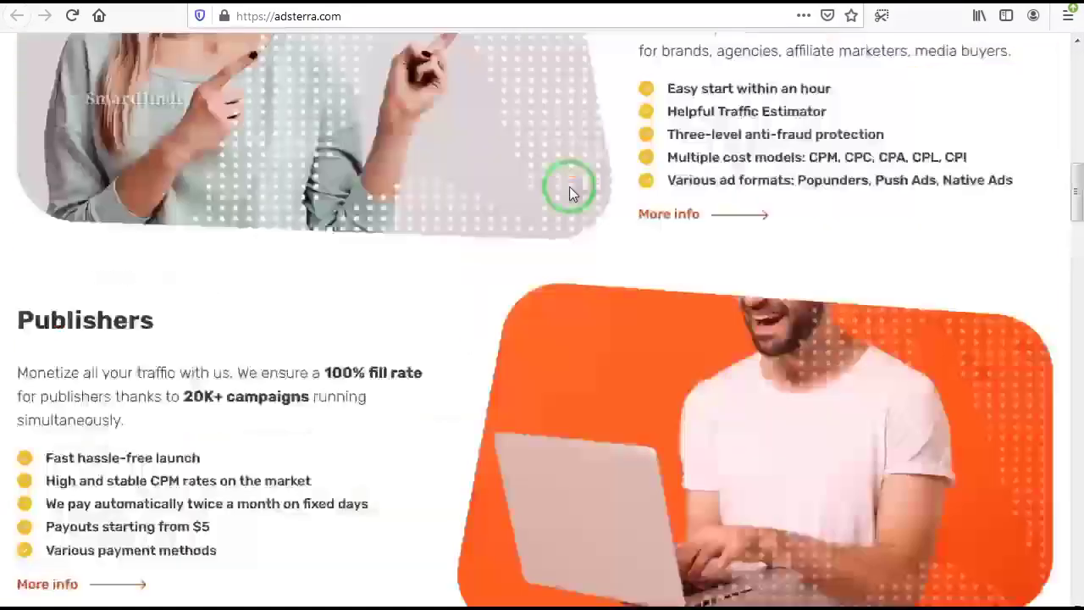
scroll(569, 189, up, 10)
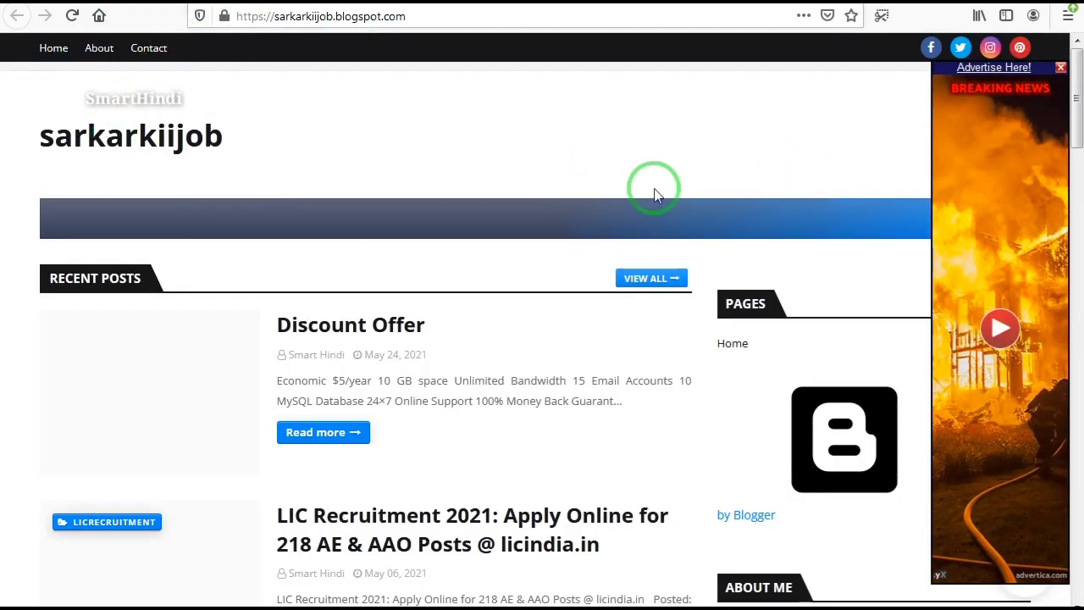
click(1059, 69)
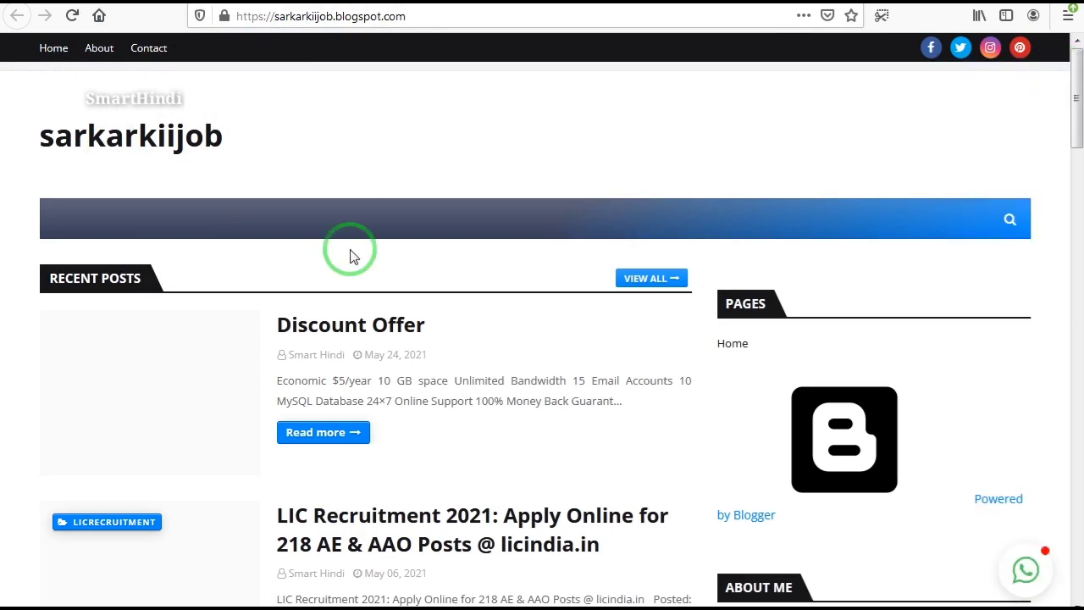
scroll(606, 254, down, 3)
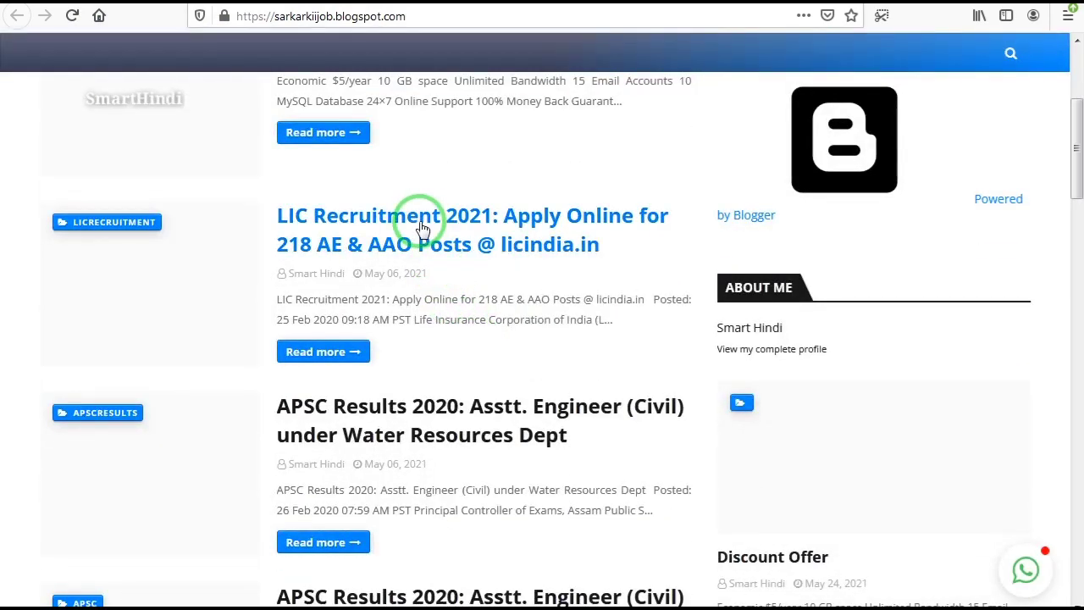
scroll(677, 372, down, 12)
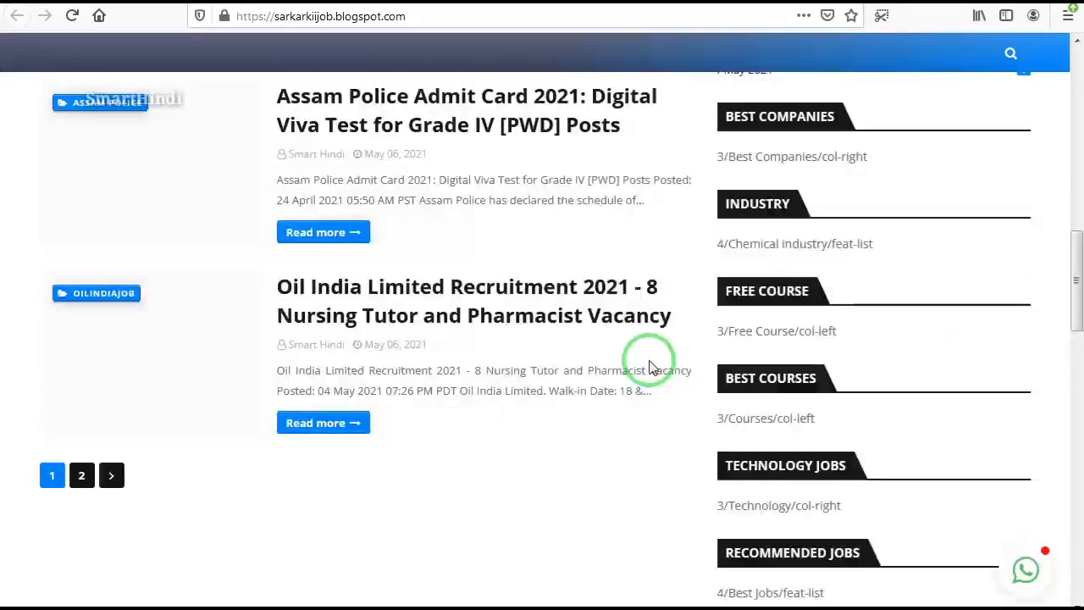
scroll(649, 362, down, 5)
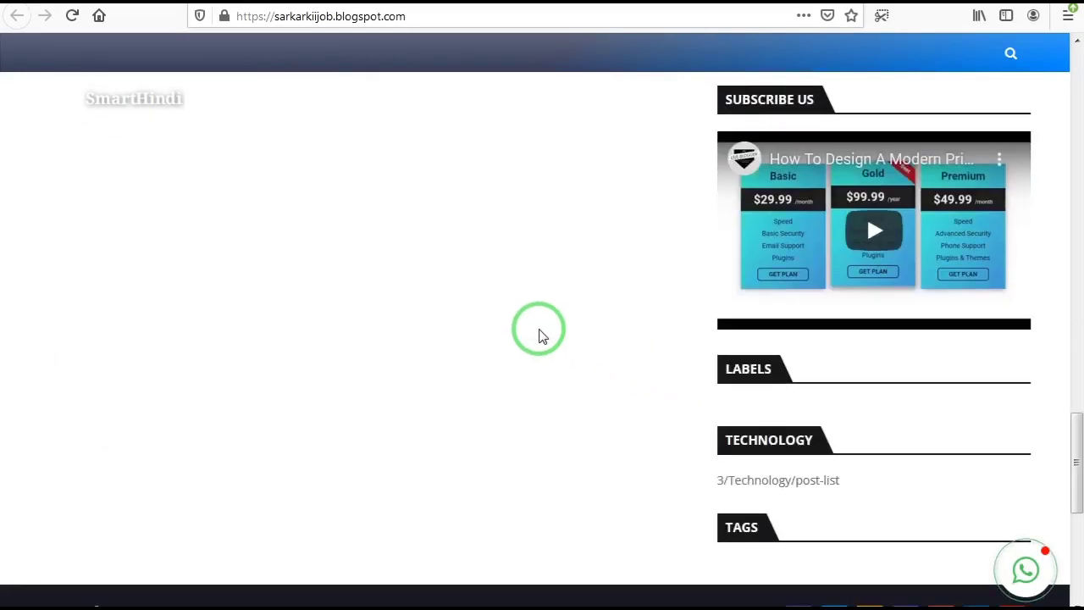
scroll(540, 330, up, 8)
scroll(542, 332, up, 12)
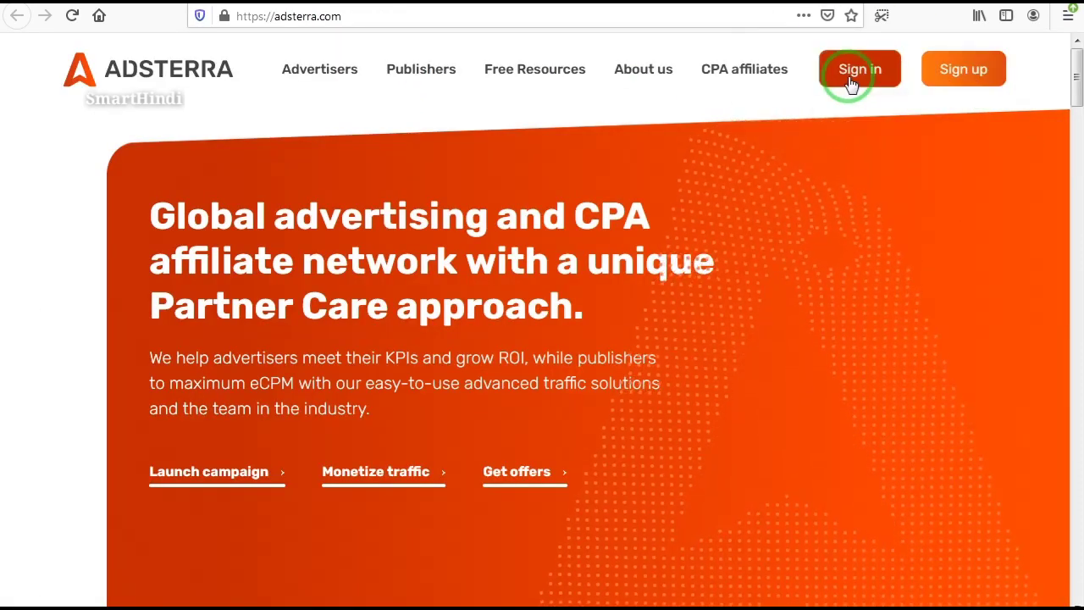
Sign in to Adsterra as a publisher and bring up the list of registered websites
click(851, 82)
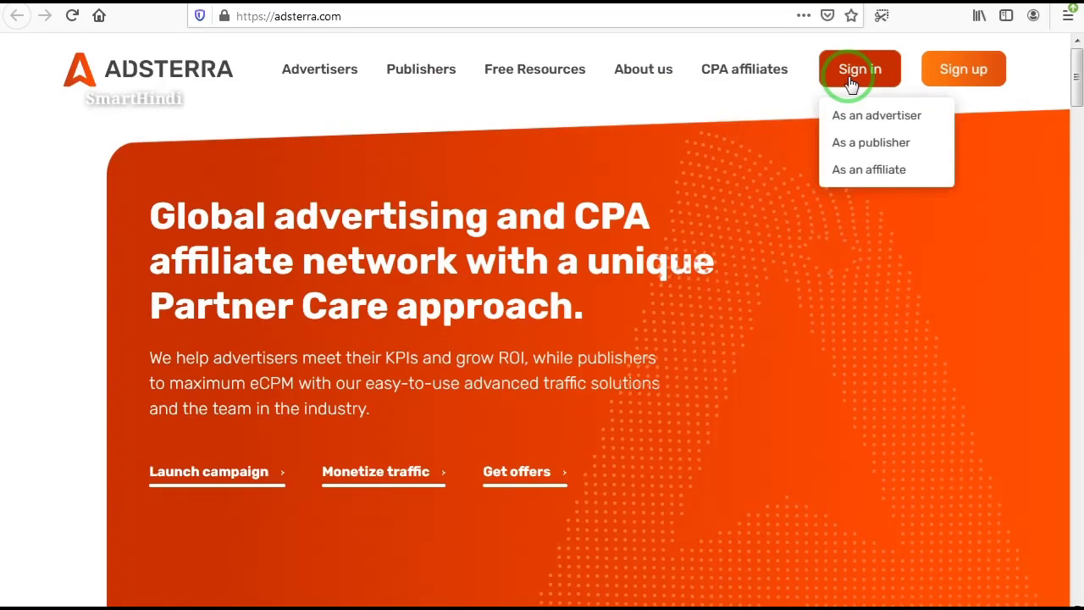
click(881, 145)
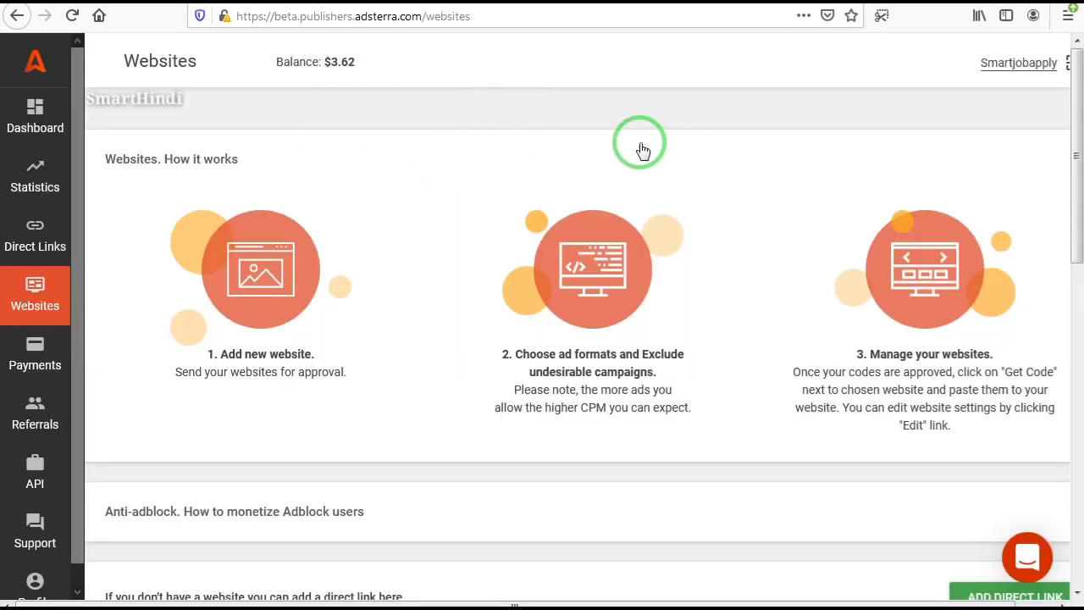
scroll(620, 118, down, 6)
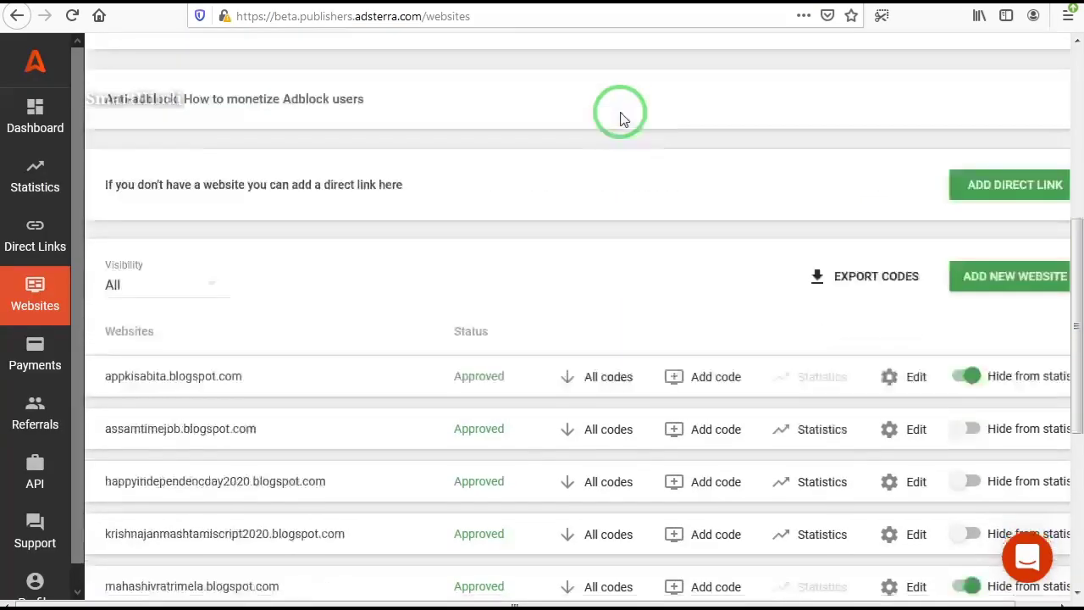
scroll(621, 117, down, 3)
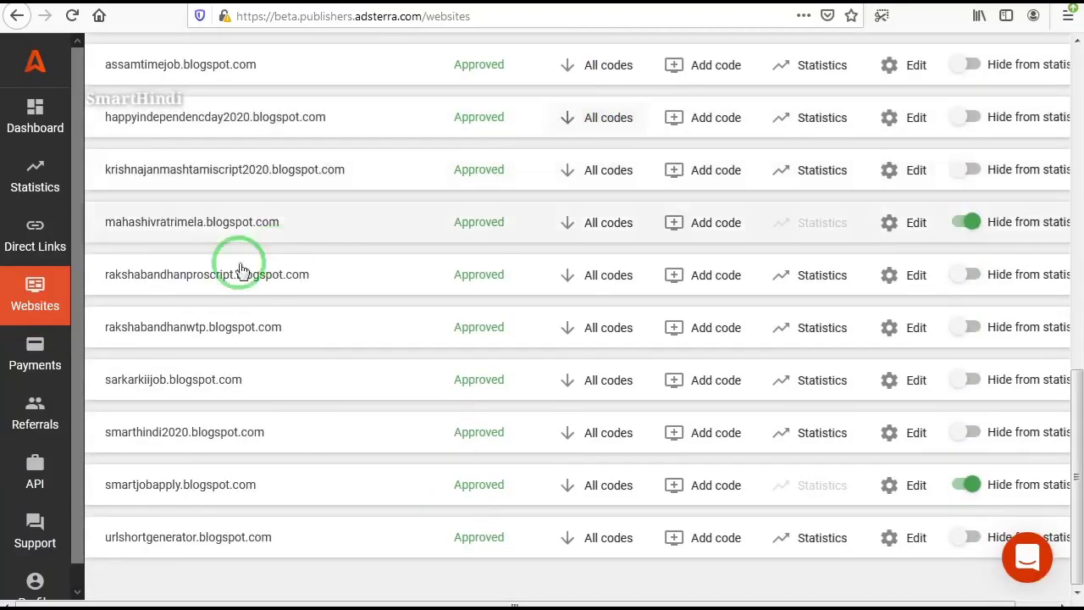
Check the existing ad codes of sarkarkiijob.blogspot.com and look over the blog's front page
drag(108, 388, 568, 394)
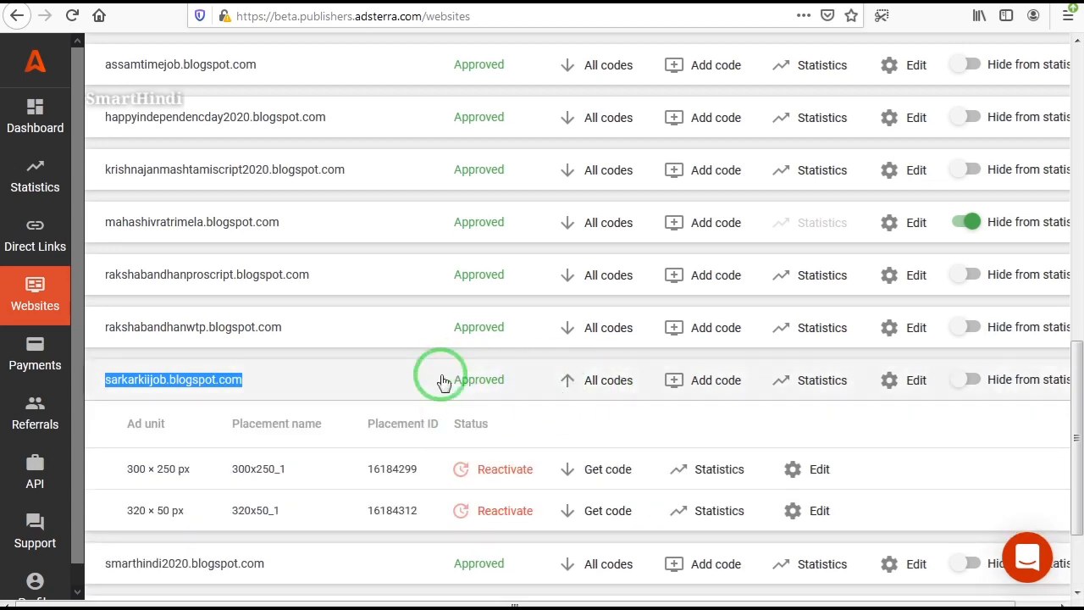
click(590, 388)
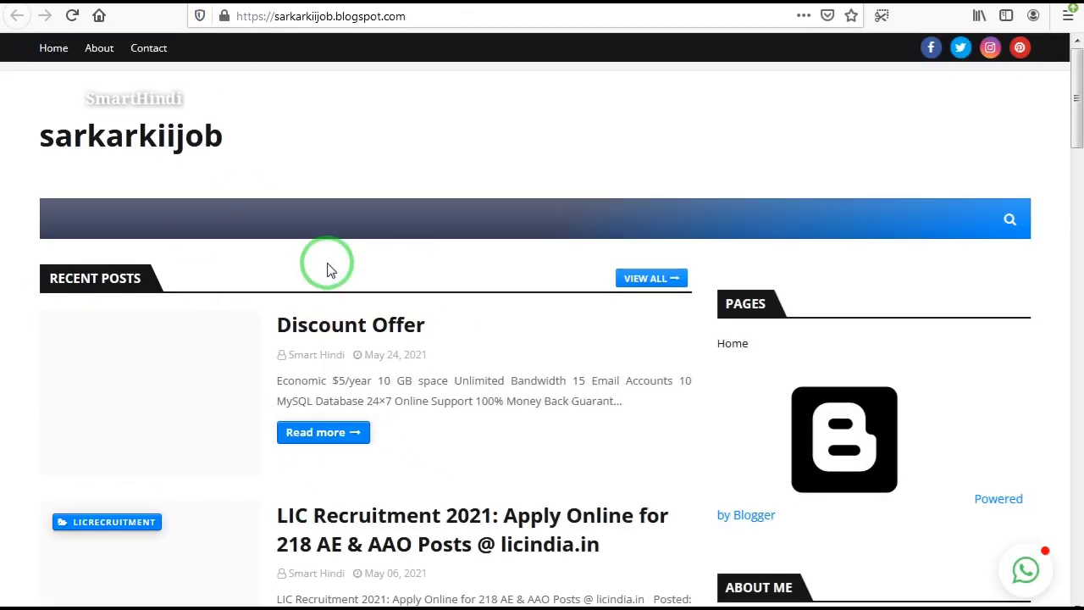
scroll(327, 261, down, 3)
scroll(324, 263, down, 2)
scroll(321, 261, up, 5)
click(426, 4)
Reactivate the 300 × 250 px and 320 × 50 px ad units of sarkarkiijob.blogspot.com
triple_click(222, 378)
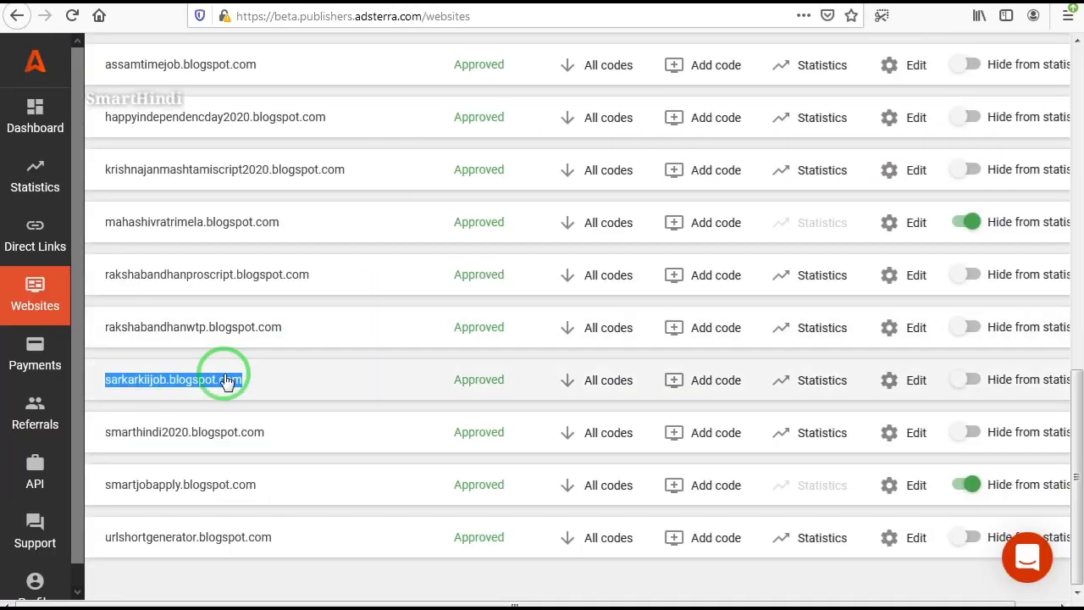
click(333, 386)
scroll(536, 432, down, 1)
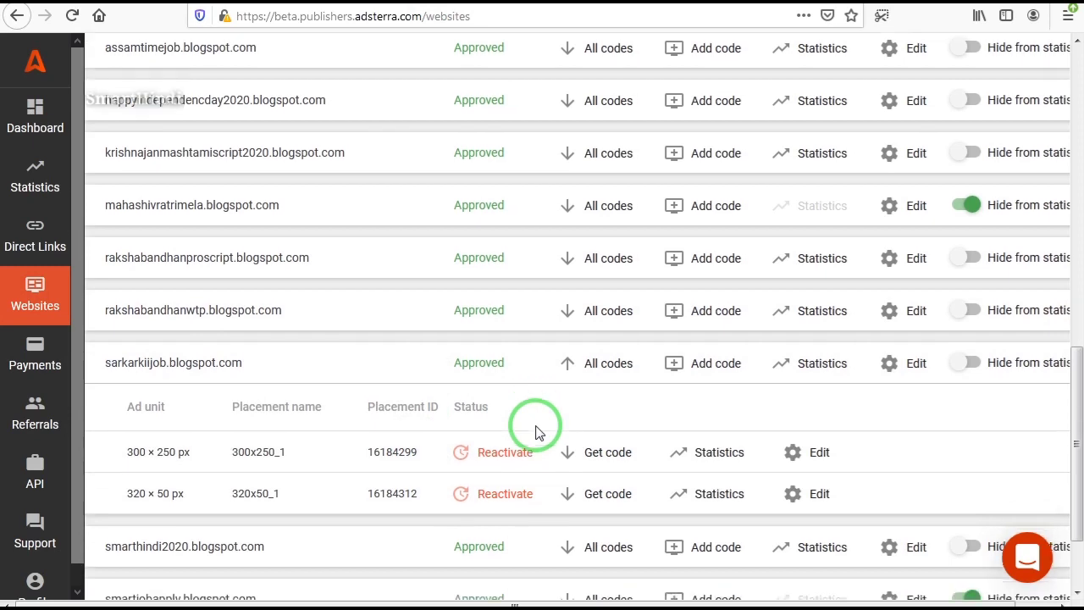
scroll(536, 432, down, 2)
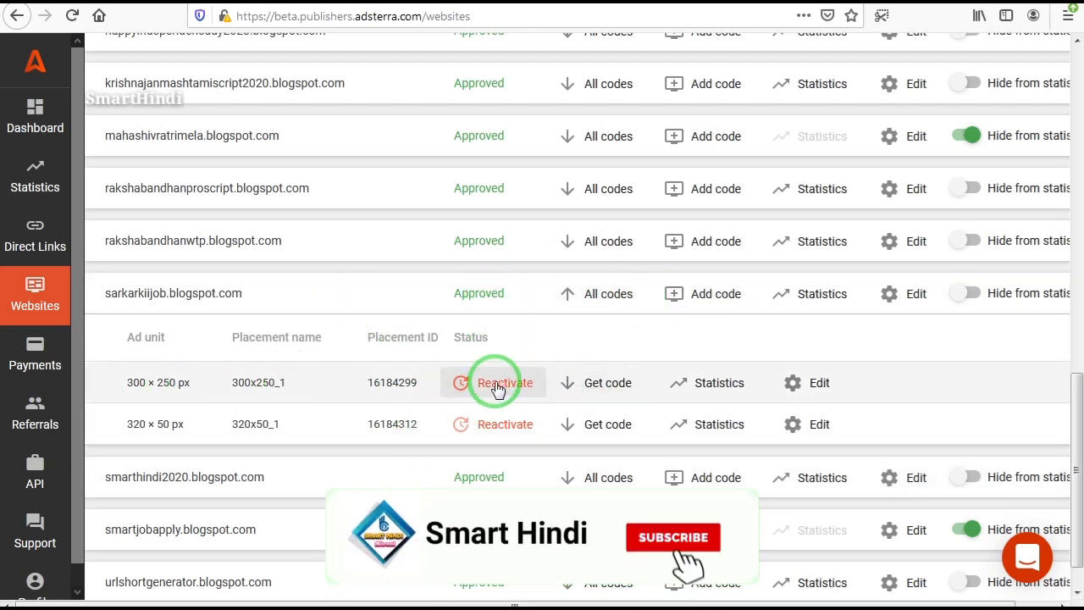
click(492, 428)
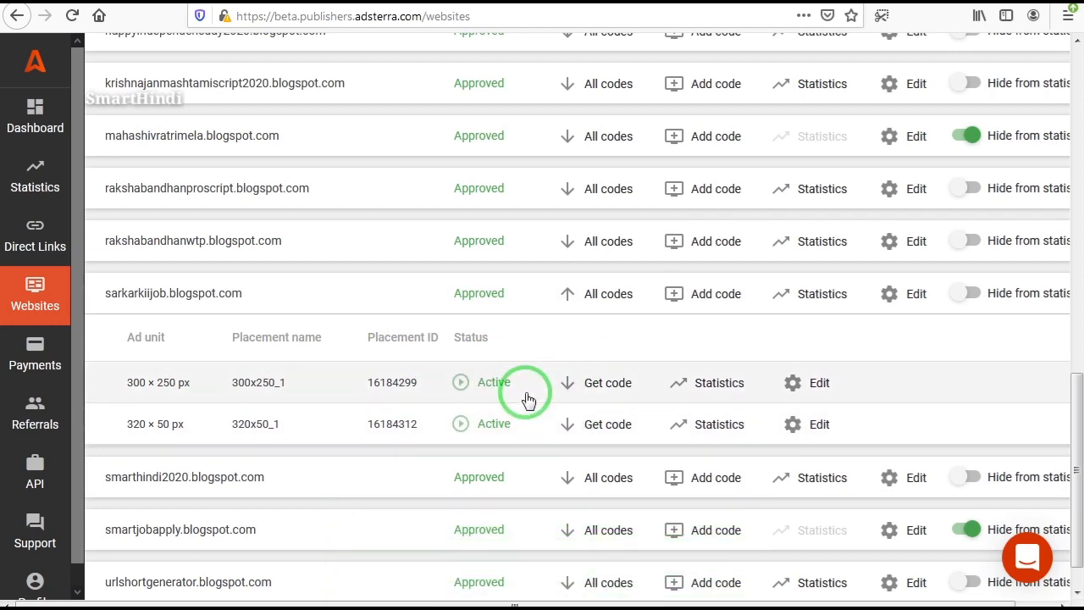
click(308, 300)
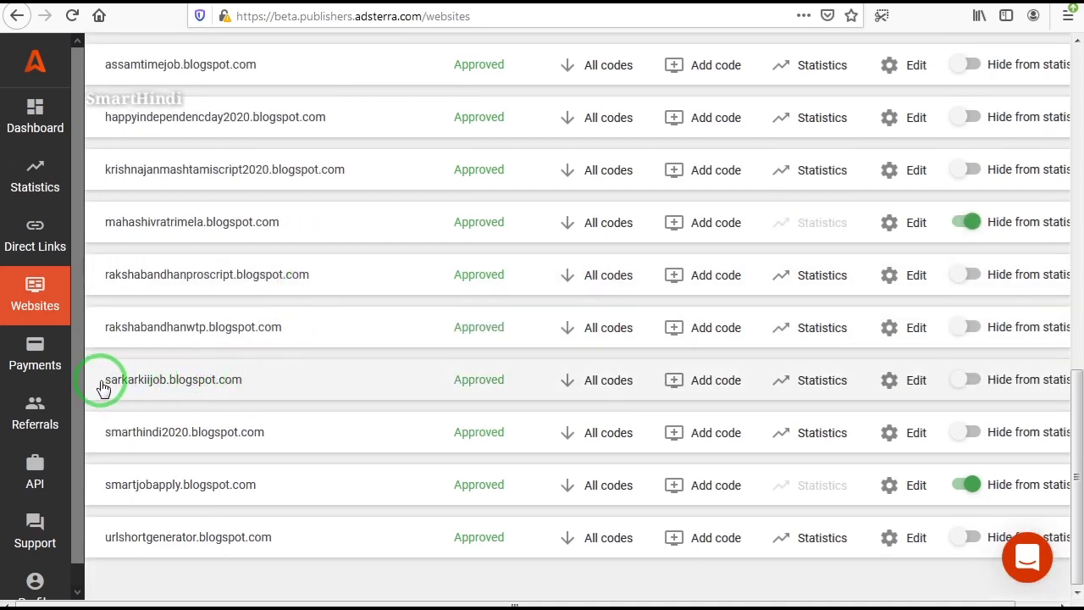
Start a new ad code for sarkarkiijob.blogspot.com and choose Popunder as the ad unit
drag(100, 387, 292, 387)
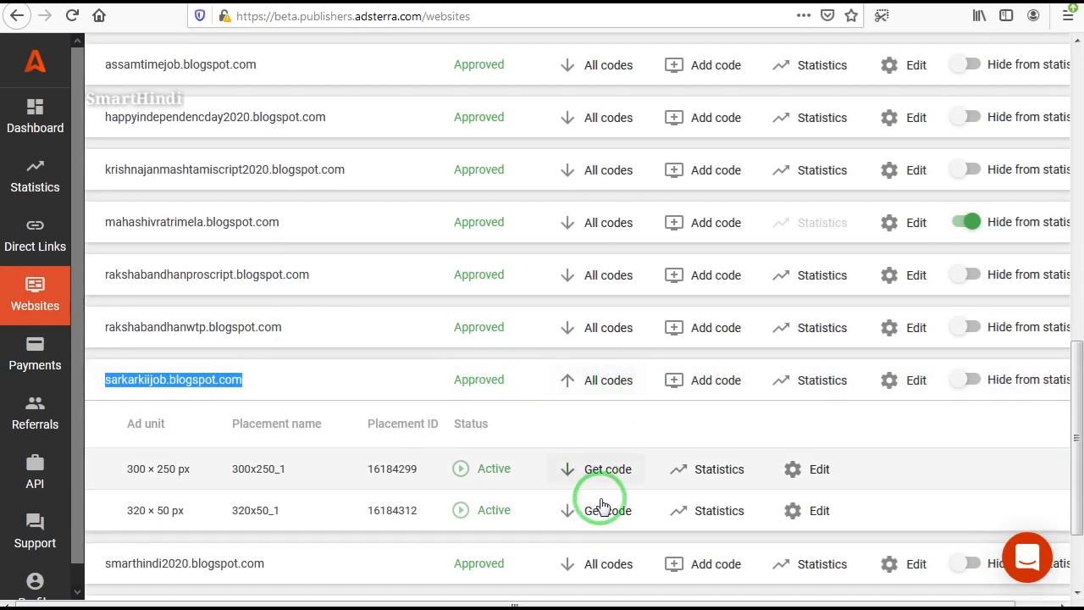
click(421, 380)
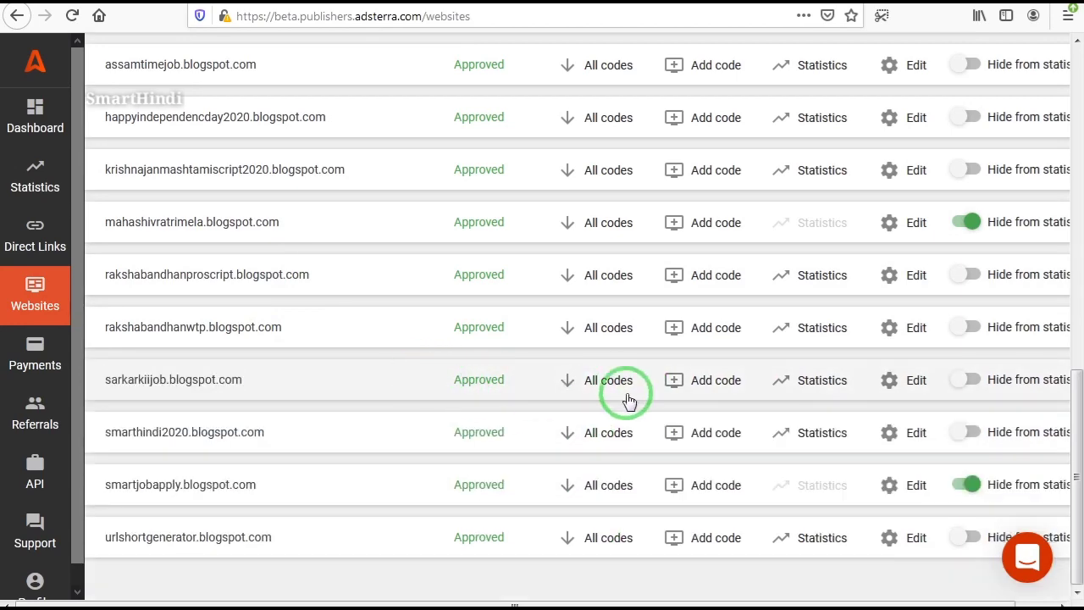
click(689, 383)
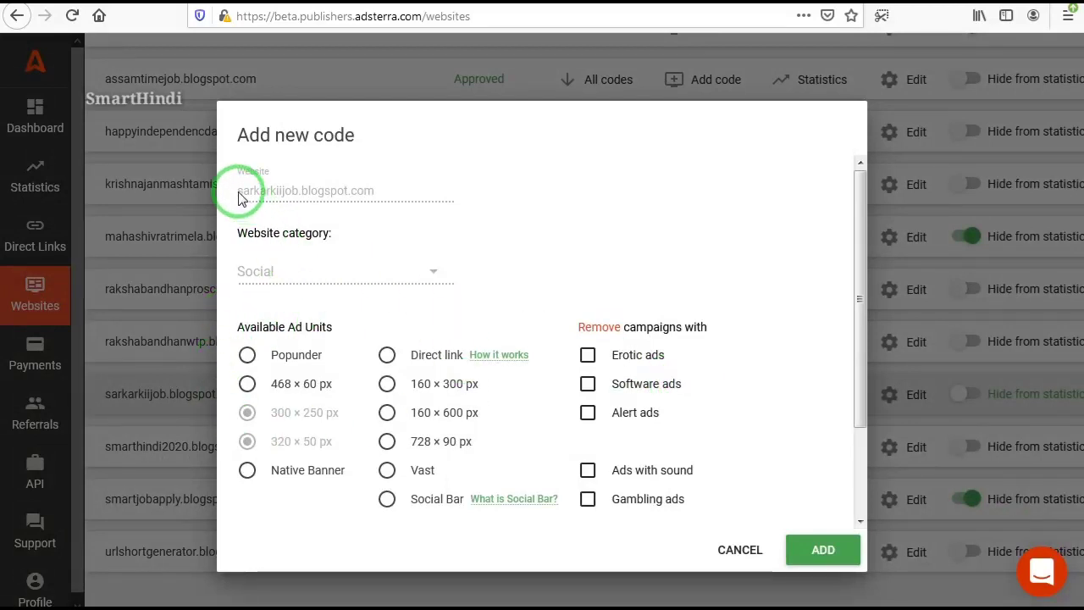
drag(240, 195, 416, 198)
click(262, 237)
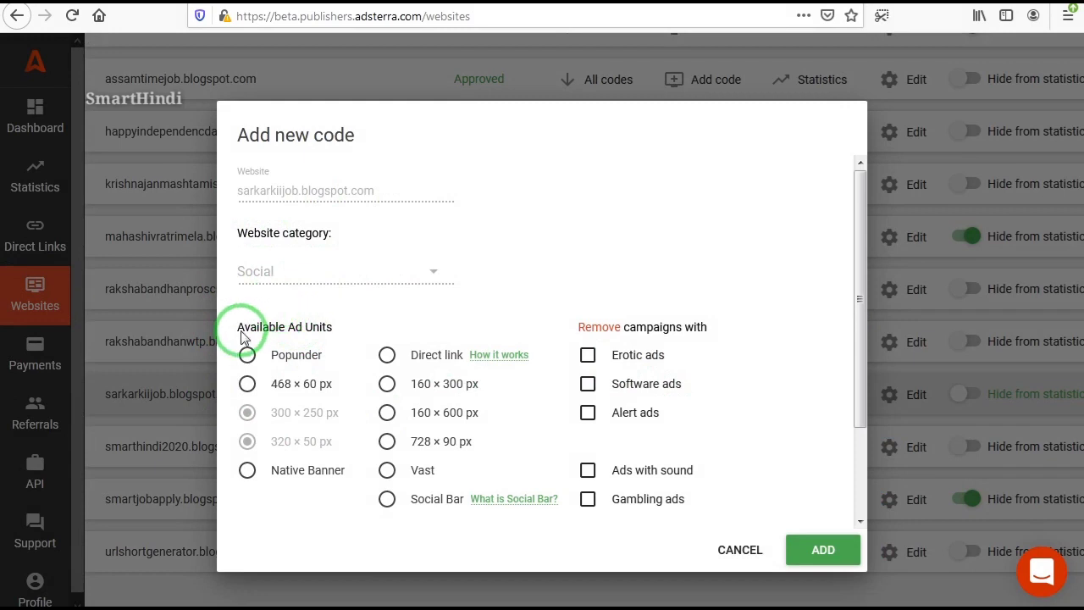
drag(251, 334, 370, 331)
click(307, 326)
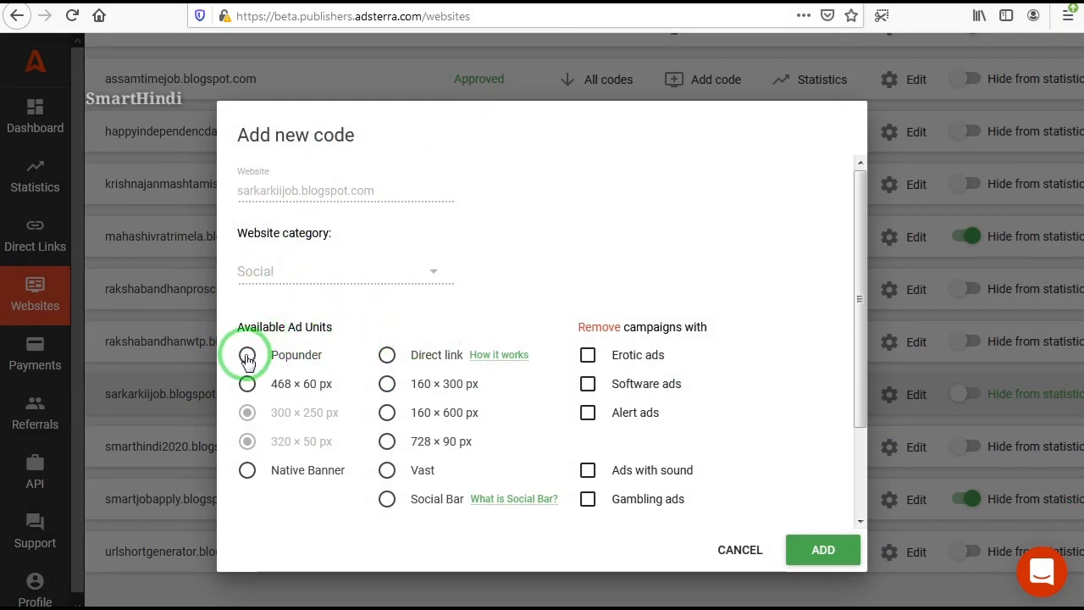
click(246, 357)
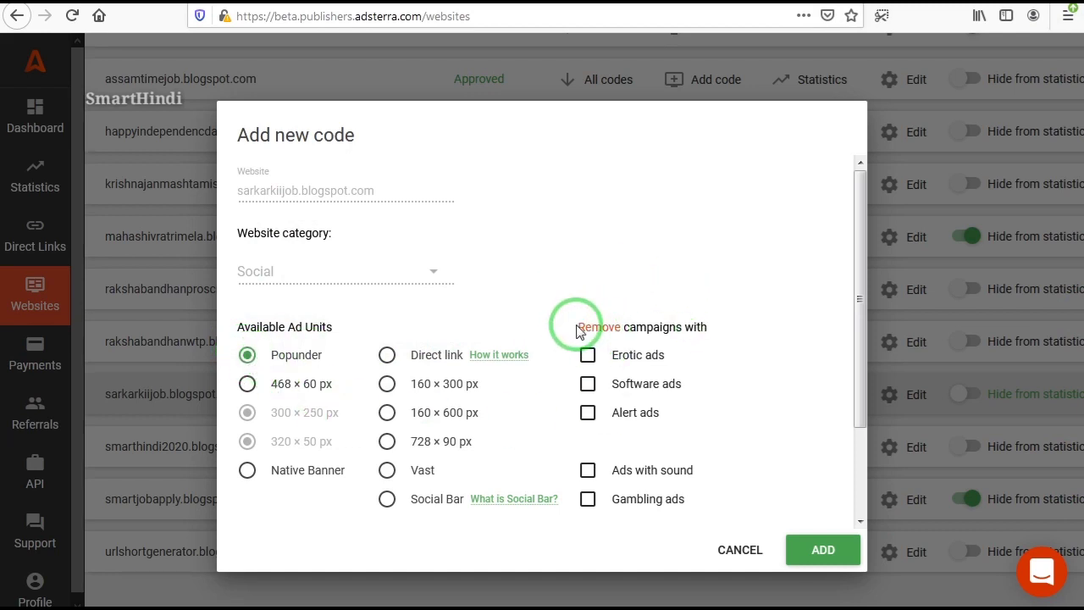
Exclude campaigns with erotic ads and software ads from the new code, leaving alert ads allowed
drag(575, 330, 719, 329)
click(607, 335)
drag(622, 332, 726, 336)
click(680, 363)
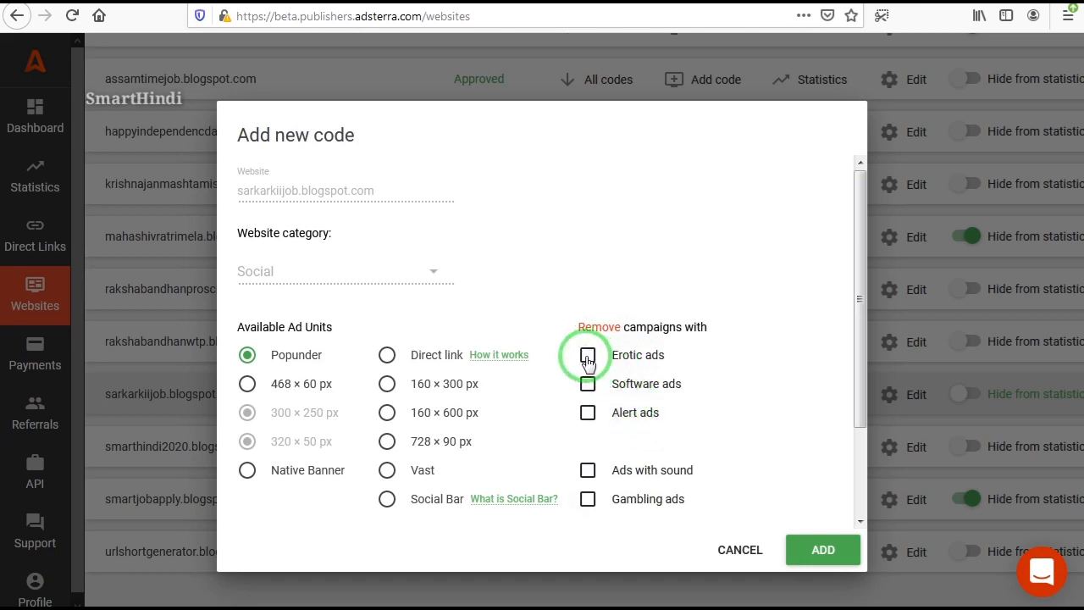
click(588, 356)
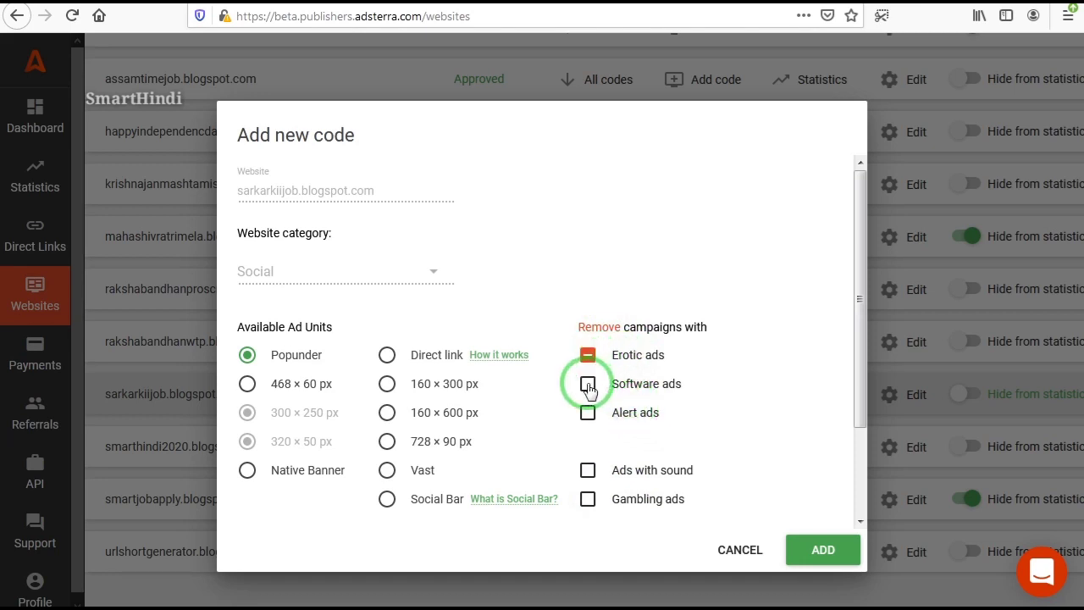
click(587, 385)
click(587, 426)
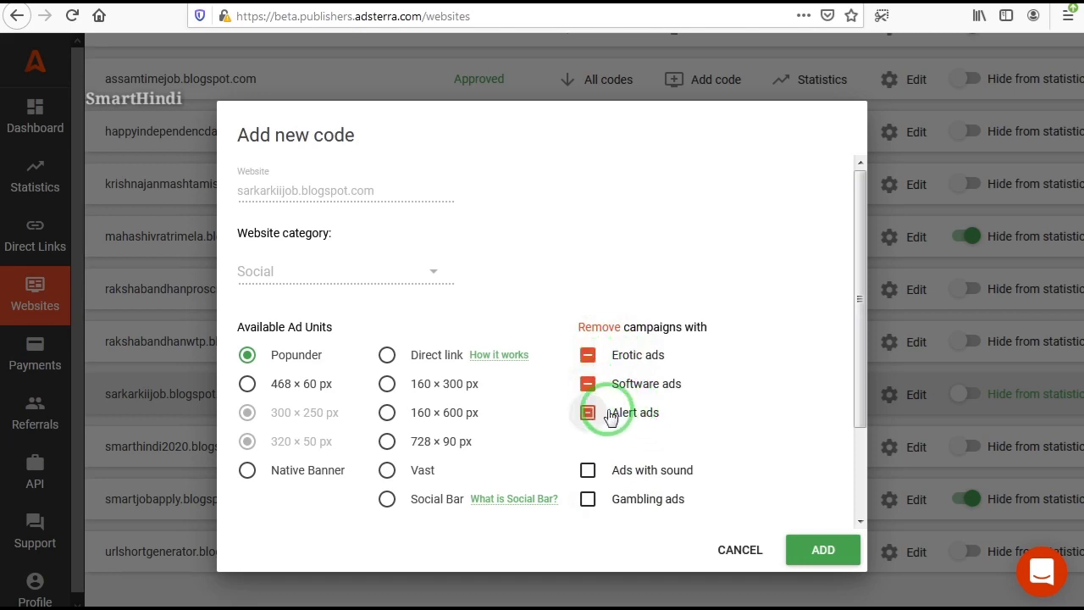
click(590, 419)
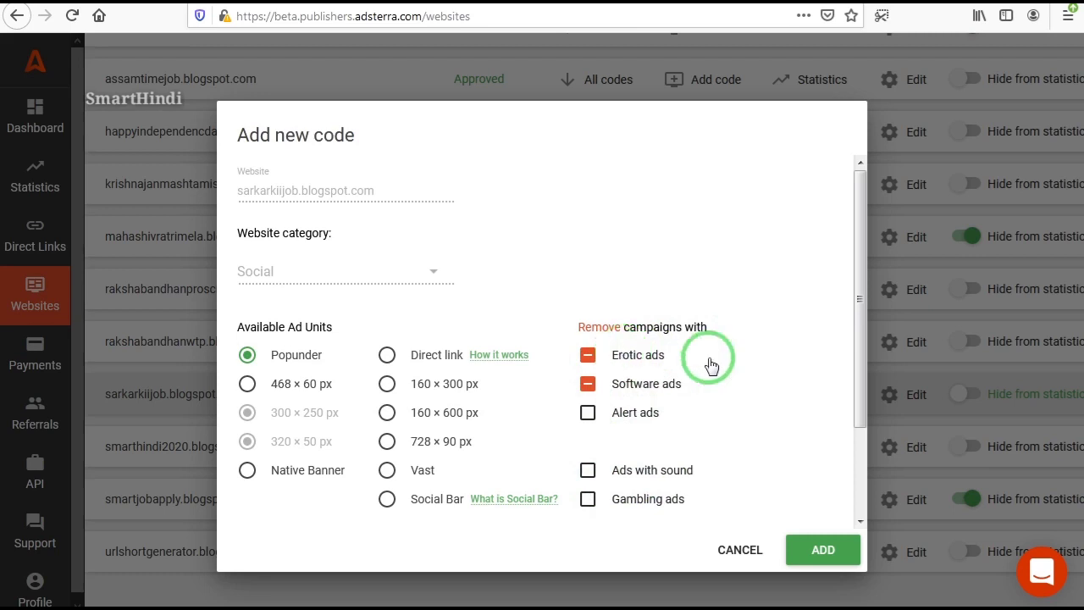
Clear the erotic ads exclusion and submit the Popunder code request, dismissing the submission notice
click(590, 357)
click(823, 552)
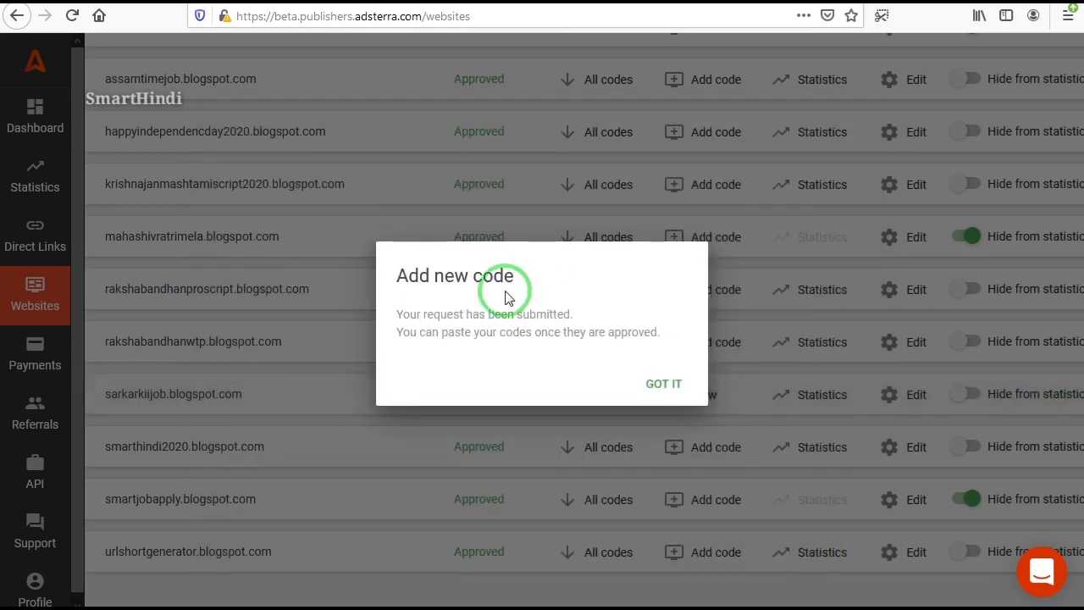
drag(383, 279, 527, 283)
click(546, 282)
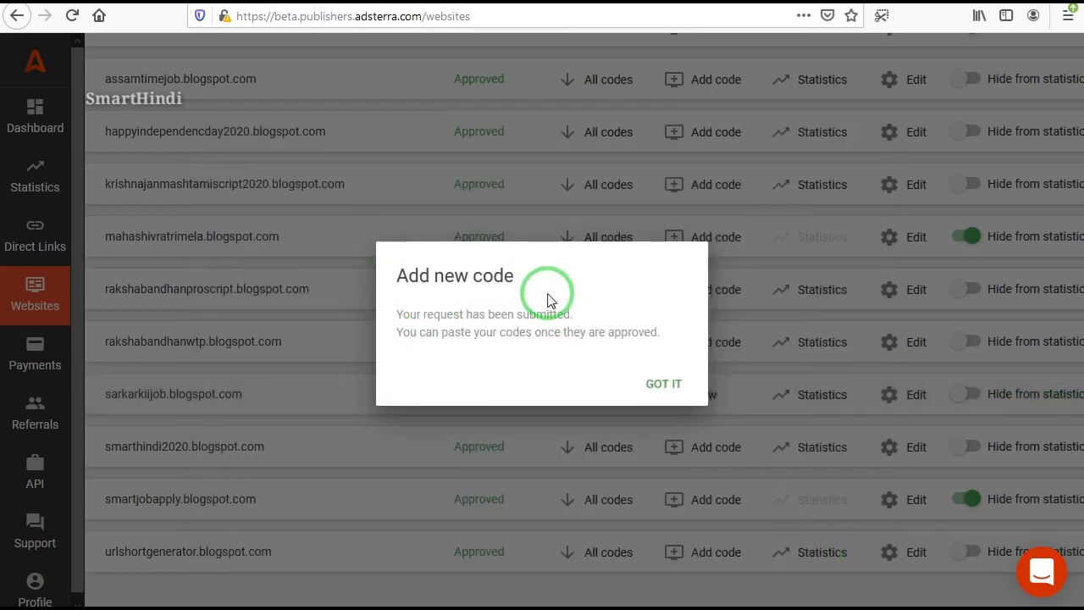
drag(398, 314, 684, 339)
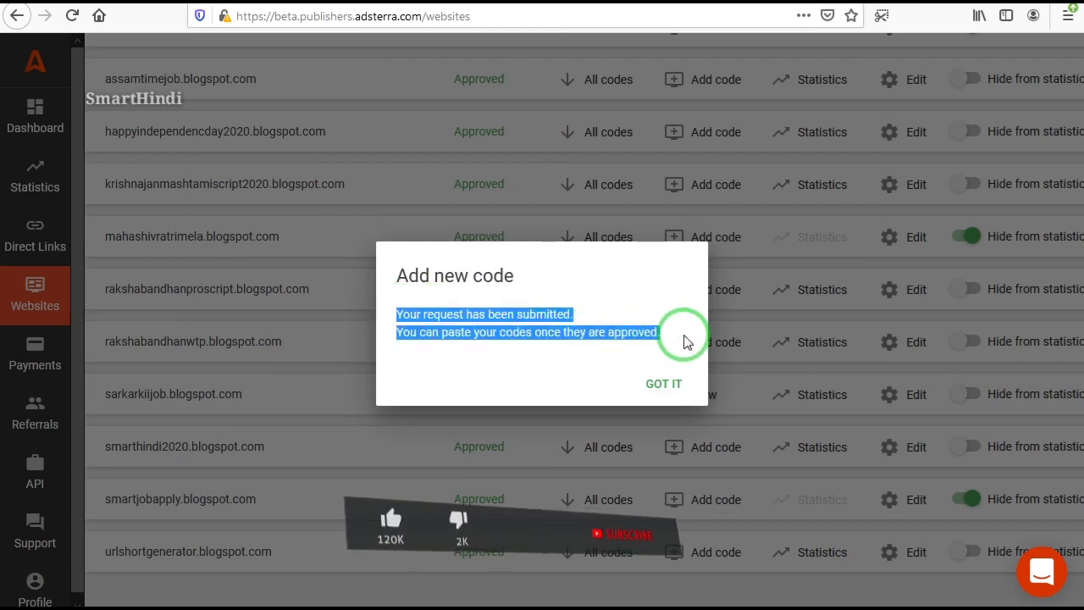
click(656, 394)
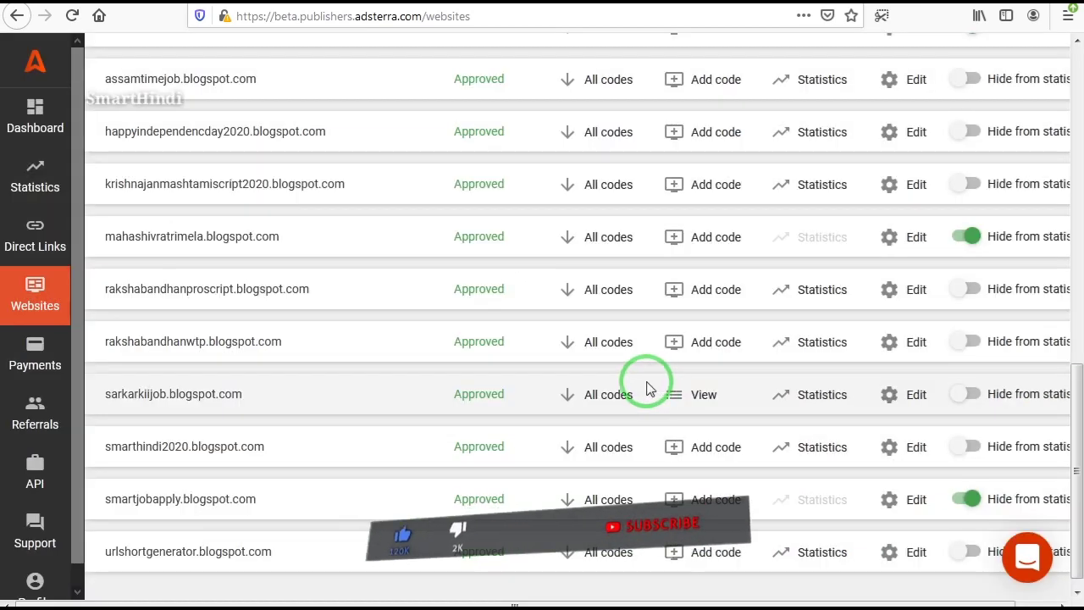
List all ad codes of sarkarkiijob.blogspot.com and check the Popunder unit's status
click(605, 398)
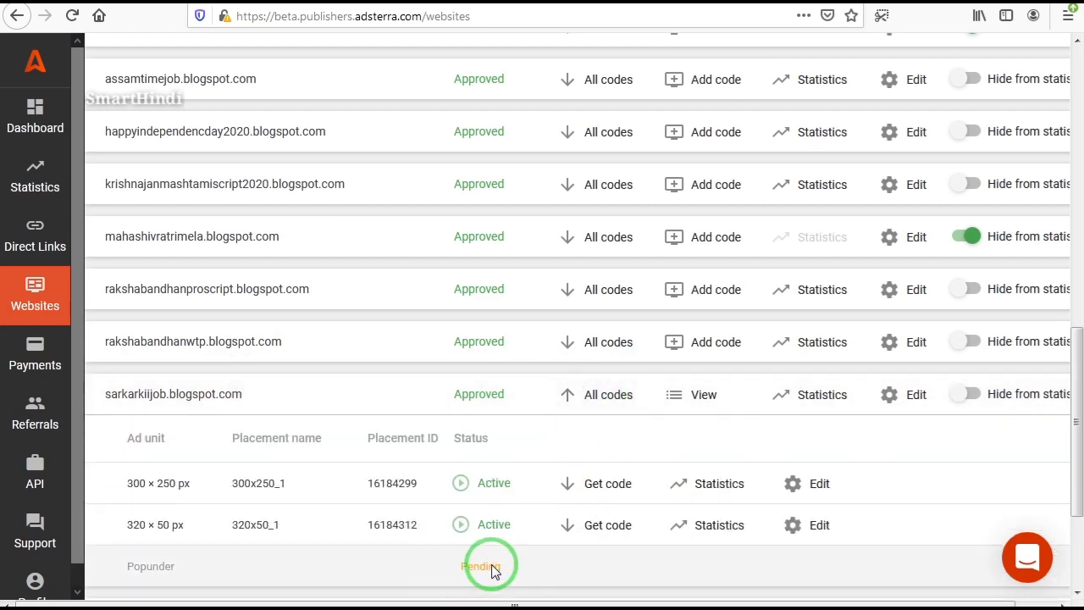
double_click(495, 569)
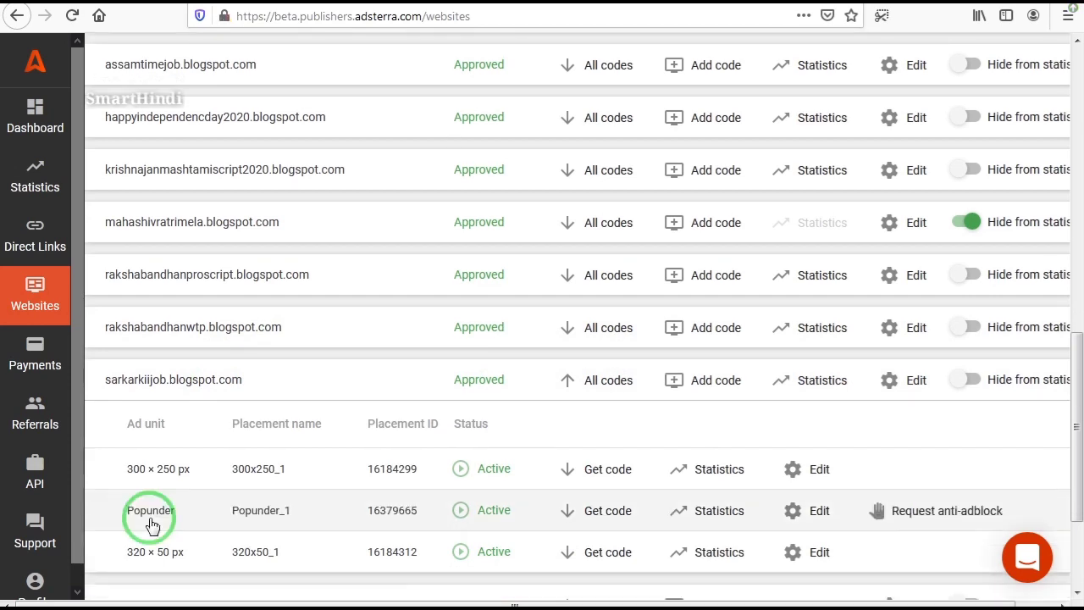
drag(123, 515, 716, 518)
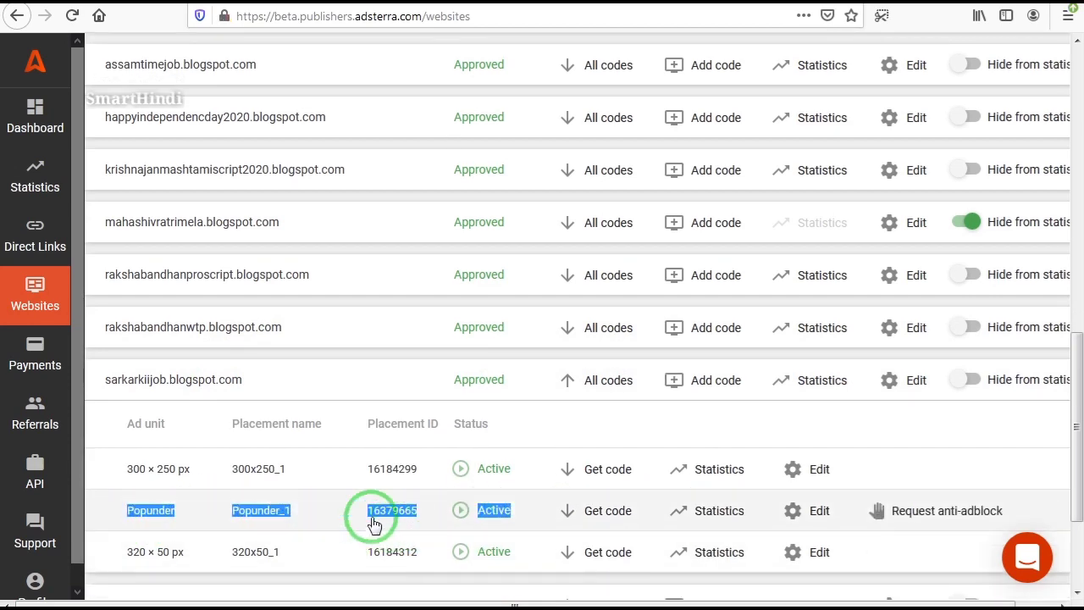
Display the code of sarkarkiijob.blogspot.com's Popunder_1 unit and copy the script
click(284, 530)
click(184, 525)
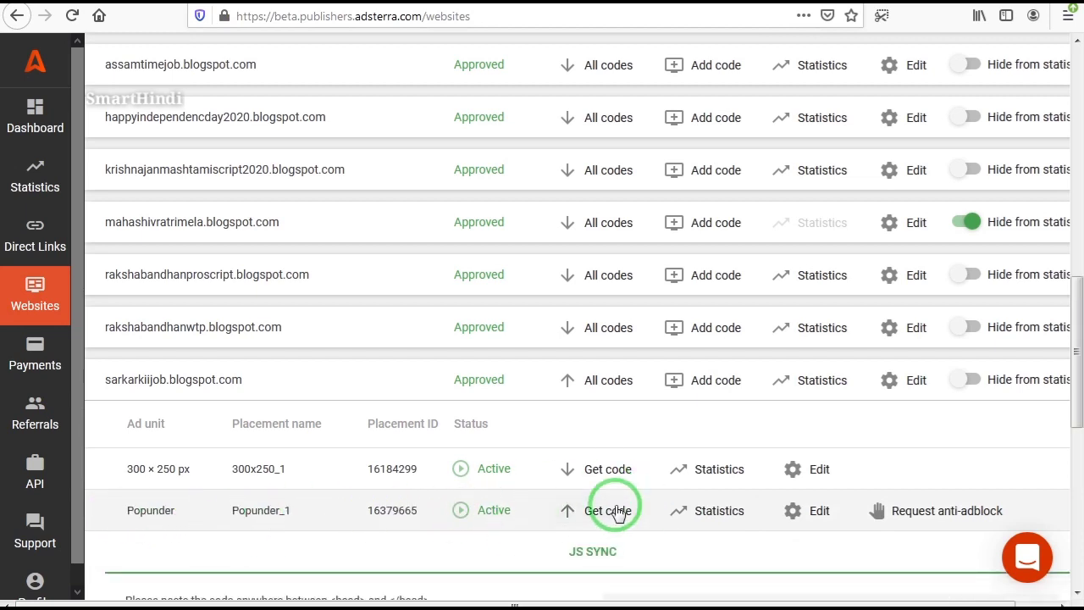
click(566, 510)
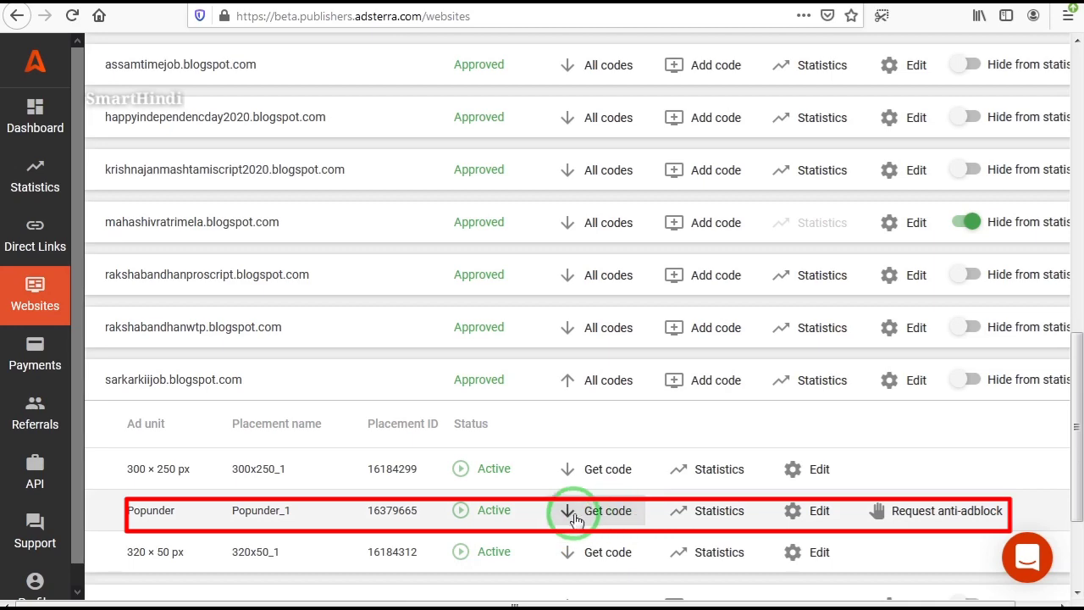
click(574, 511)
scroll(609, 508, down, 3)
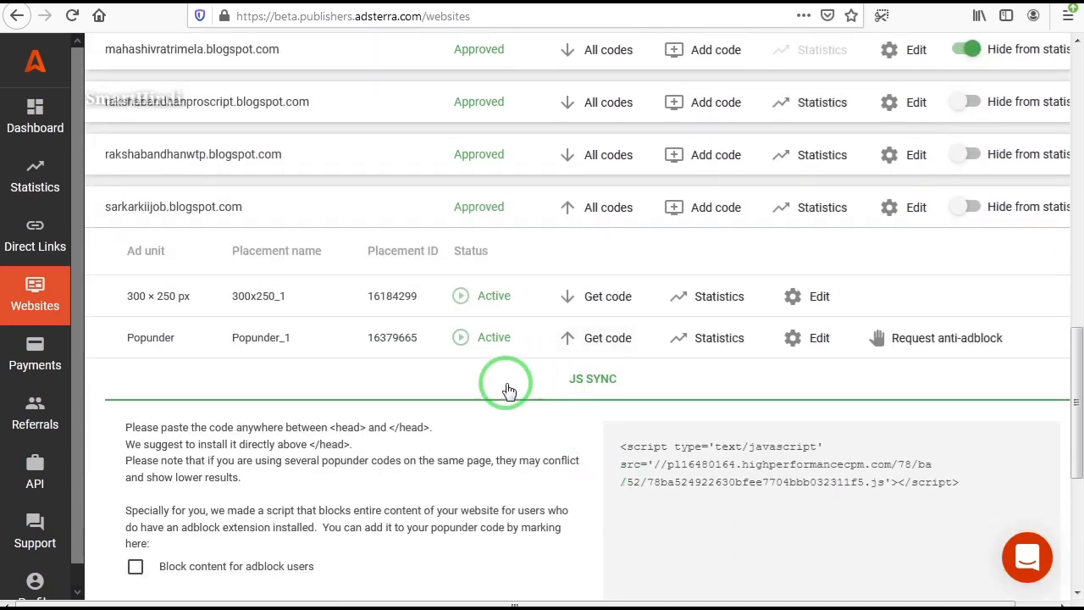
scroll(507, 390, down, 3)
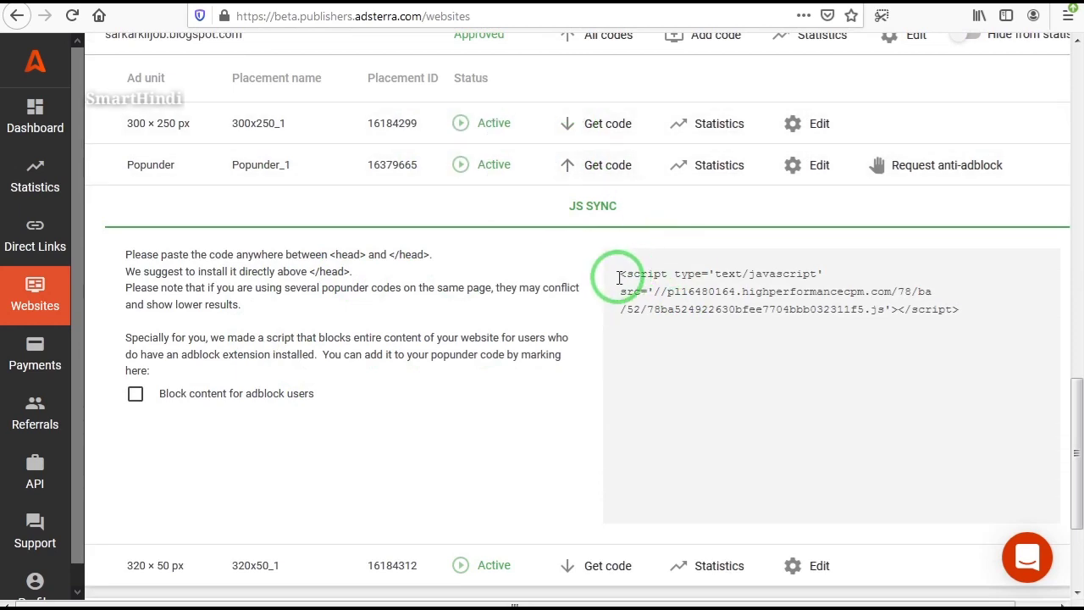
click(703, 281)
click(984, 319)
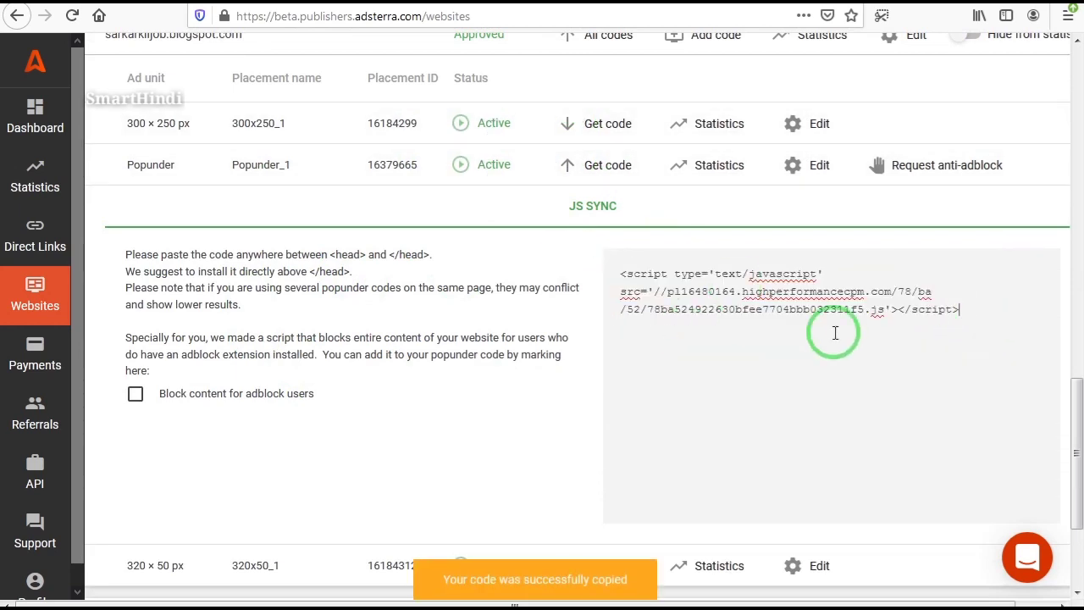
Read the Popunder code's installation instructions on placement within the head section, using several popunder codes, and the optional adblock script
drag(117, 261, 460, 259)
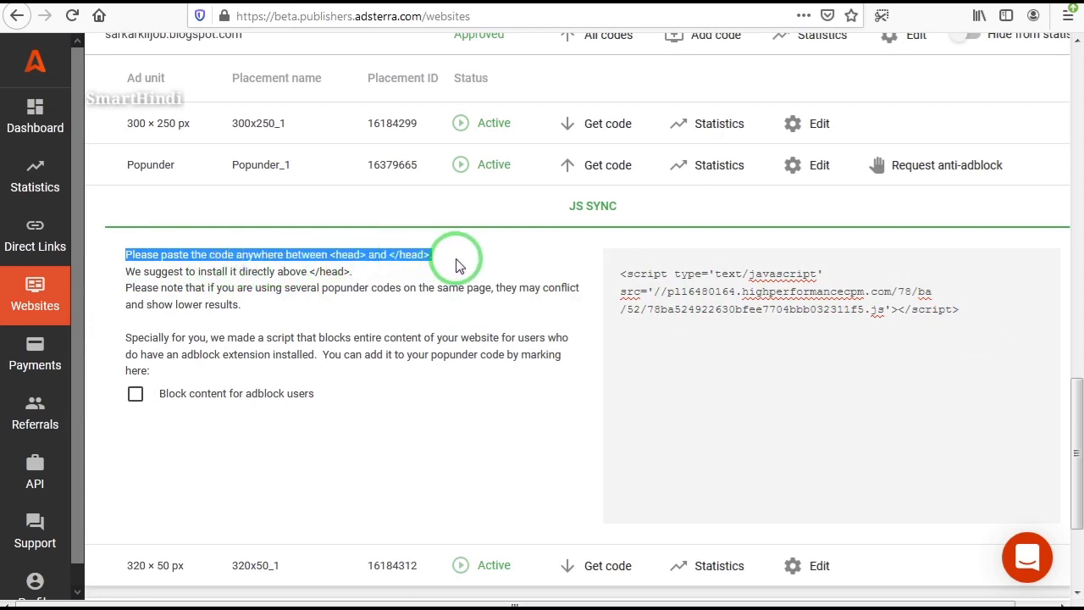
click(460, 259)
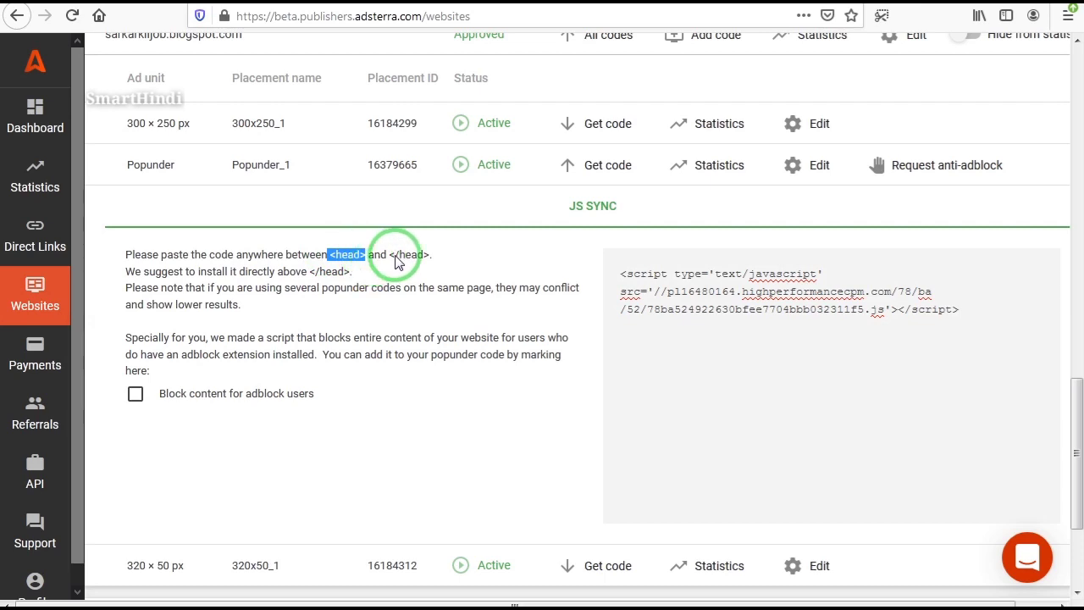
click(394, 261)
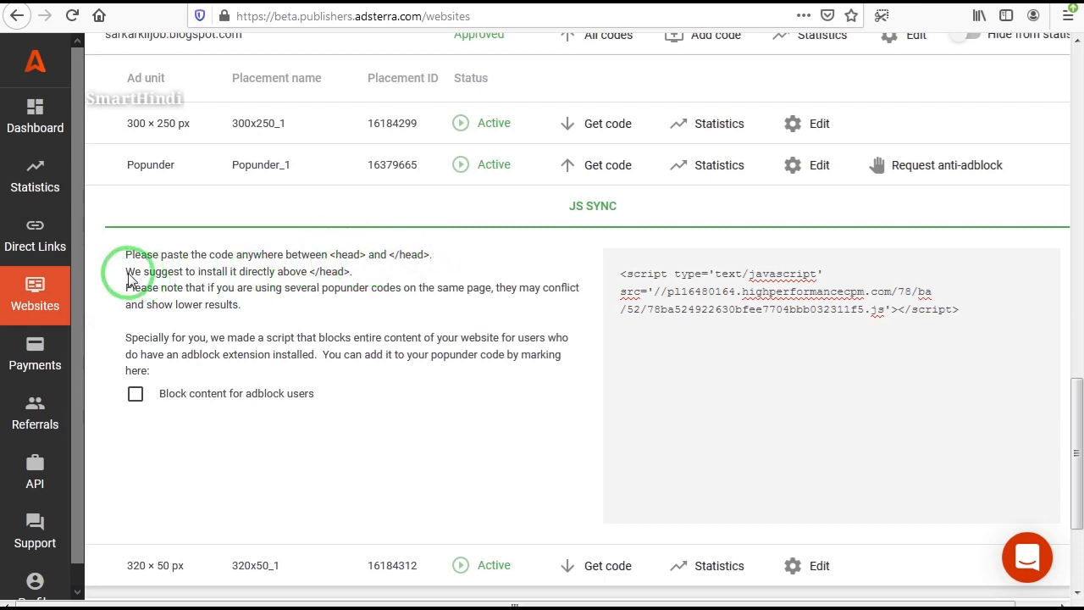
click(211, 280)
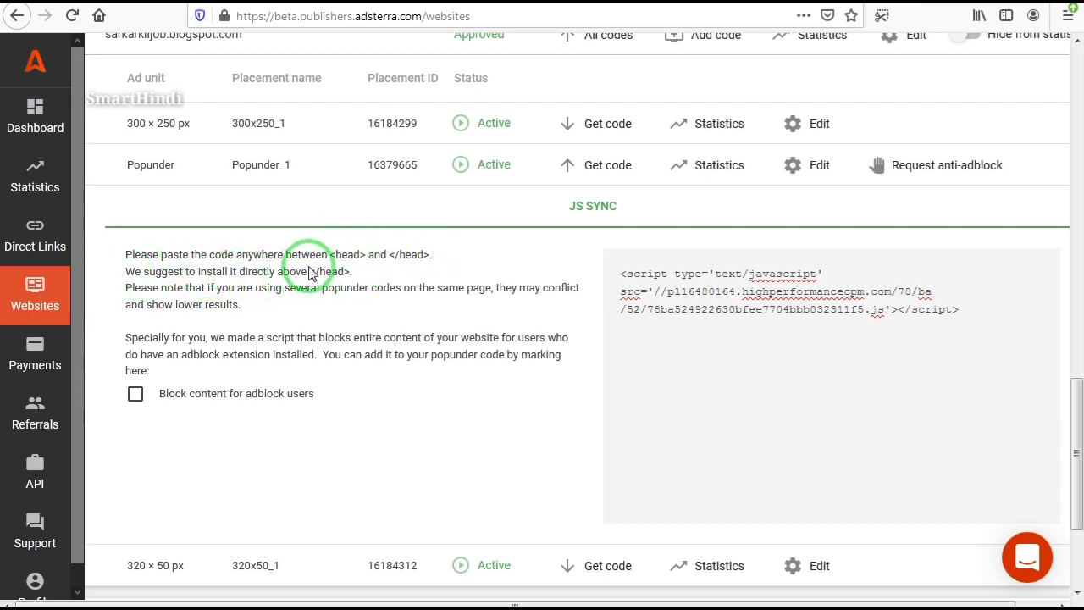
drag(110, 280, 360, 271)
click(358, 271)
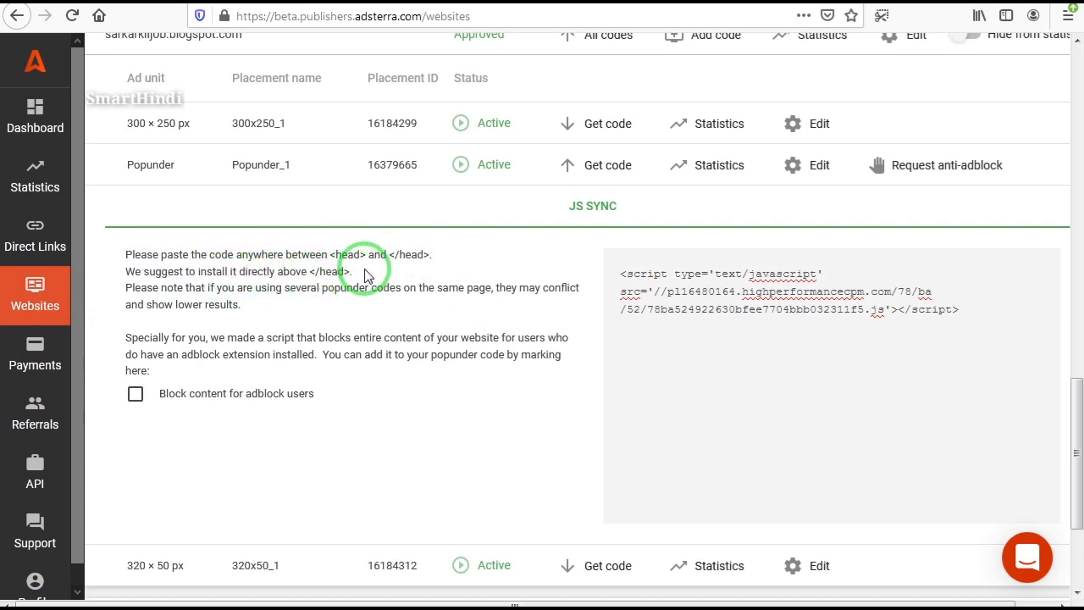
click(303, 279)
drag(119, 290, 264, 313)
click(263, 315)
click(168, 356)
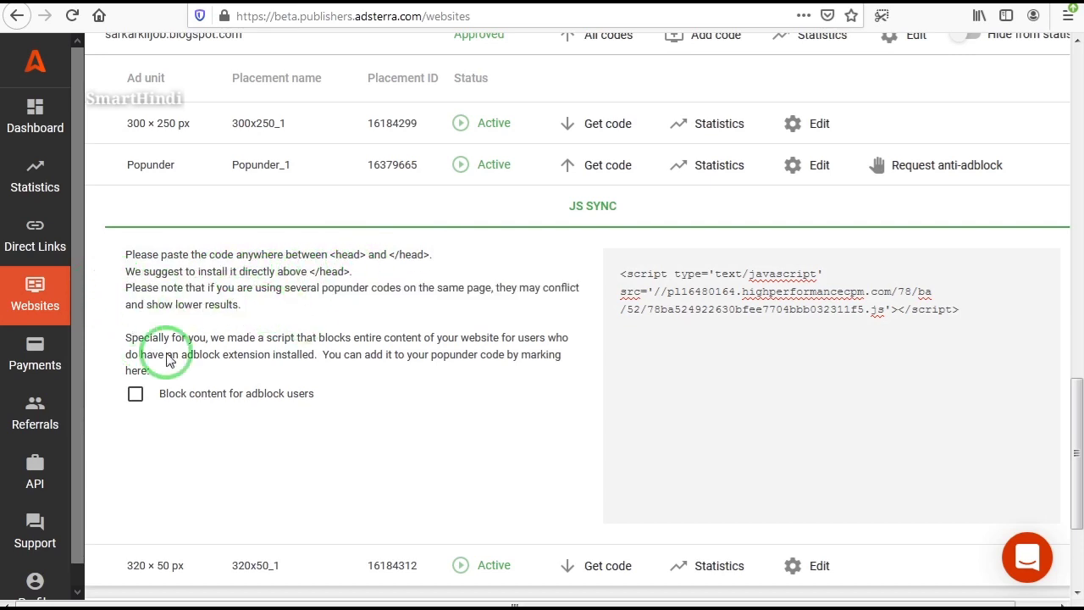
drag(117, 337, 563, 372)
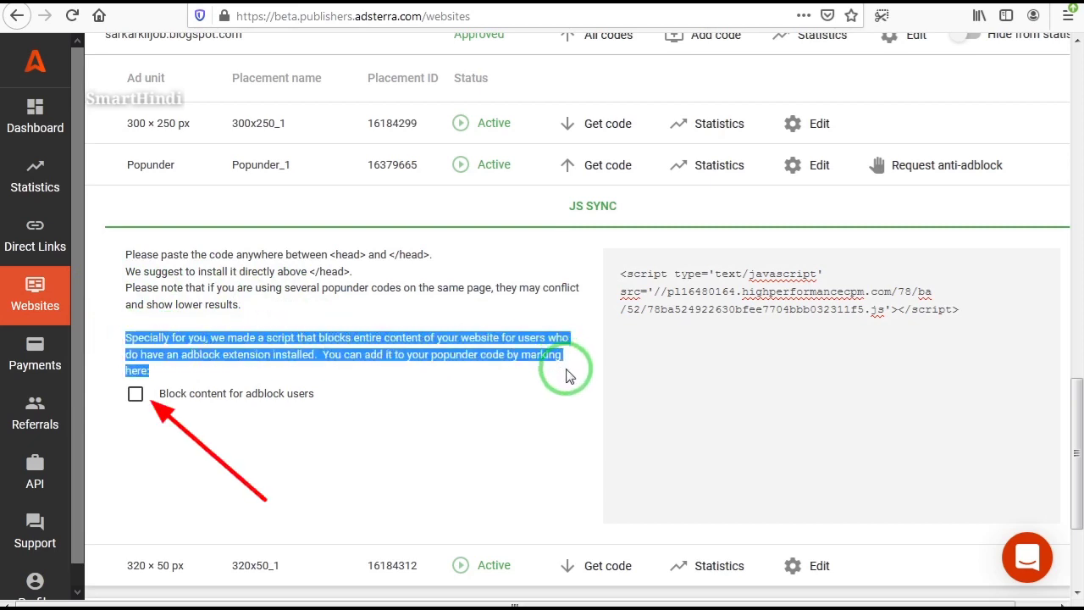
click(245, 373)
Try the option to block content for adblock users and look through the extended Popunder code
click(329, 381)
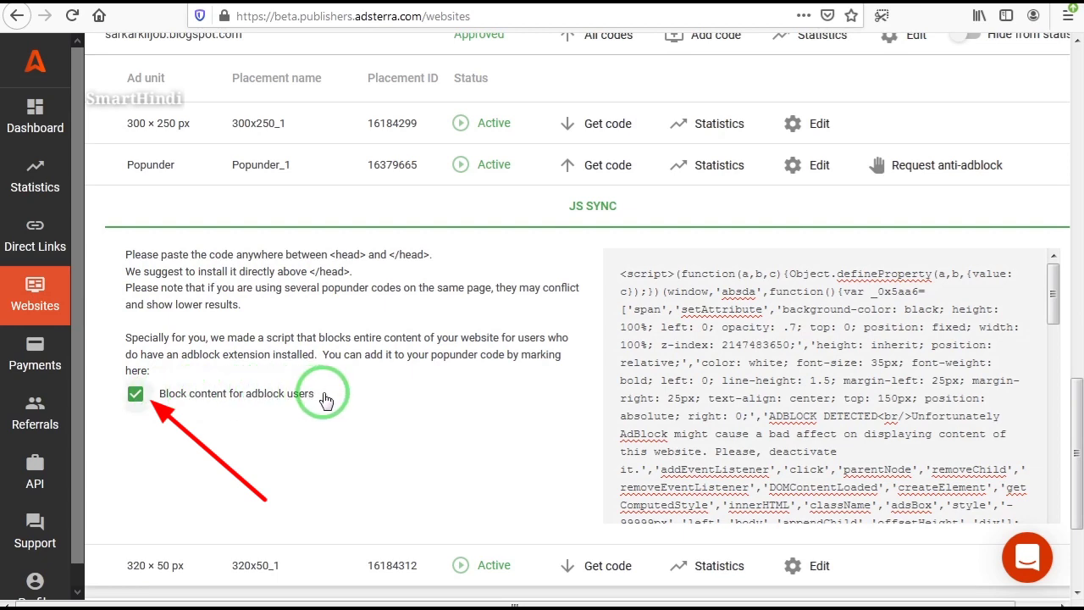
click(135, 394)
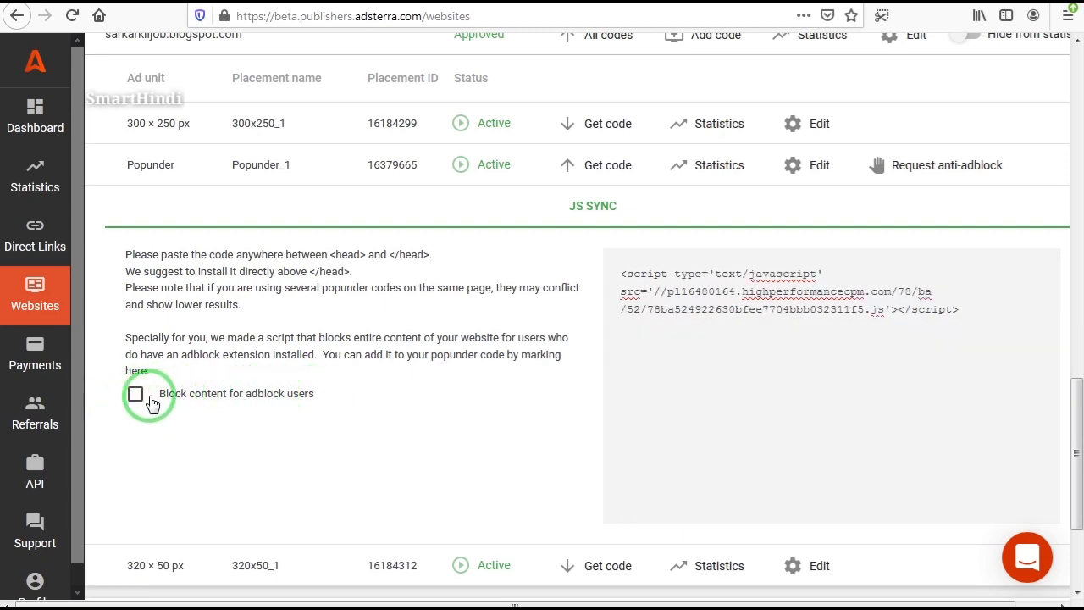
click(156, 402)
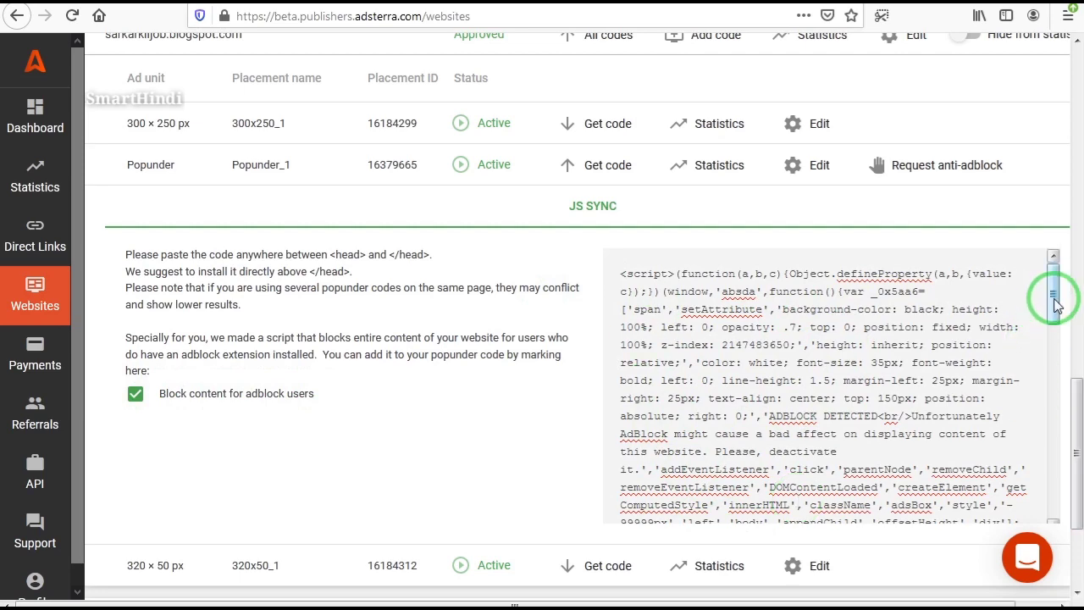
drag(1052, 292, 1068, 435)
drag(1049, 398, 847, 285)
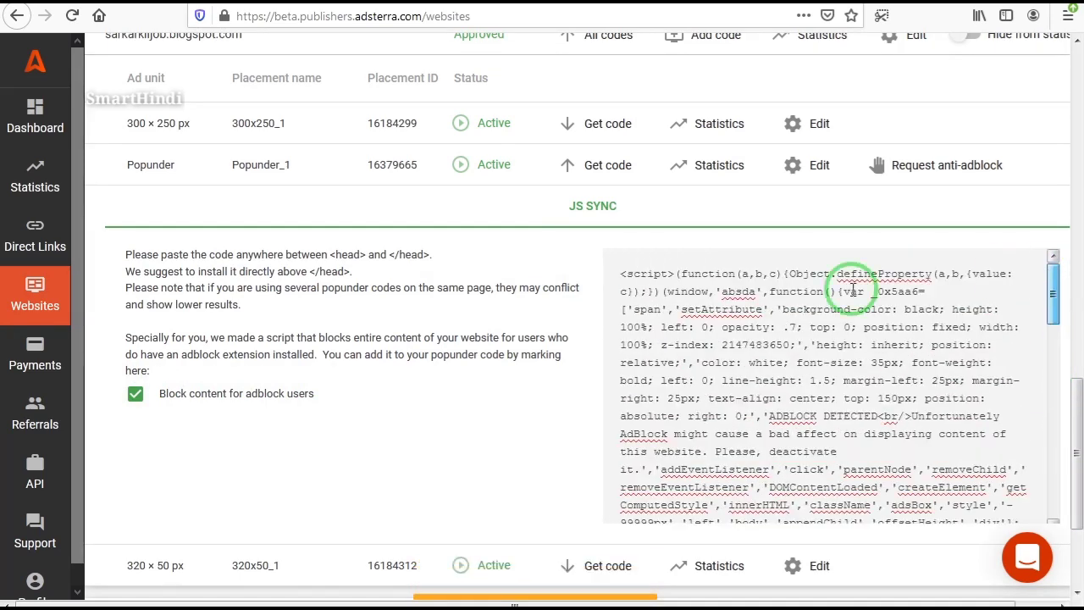
click(158, 403)
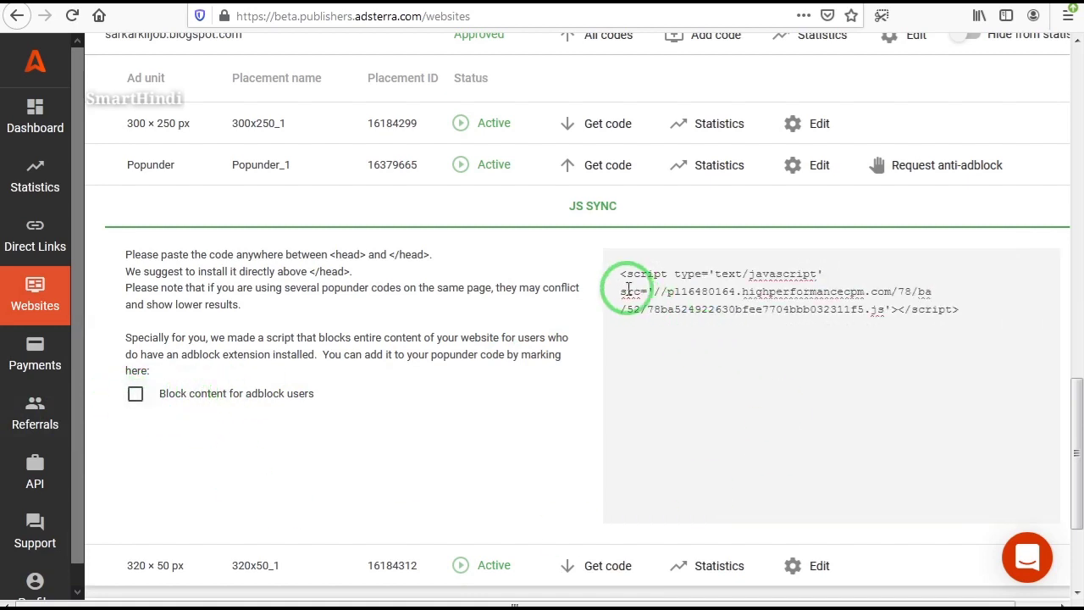
Copy the complete Popunder script without the adblock addition
drag(622, 275, 966, 324)
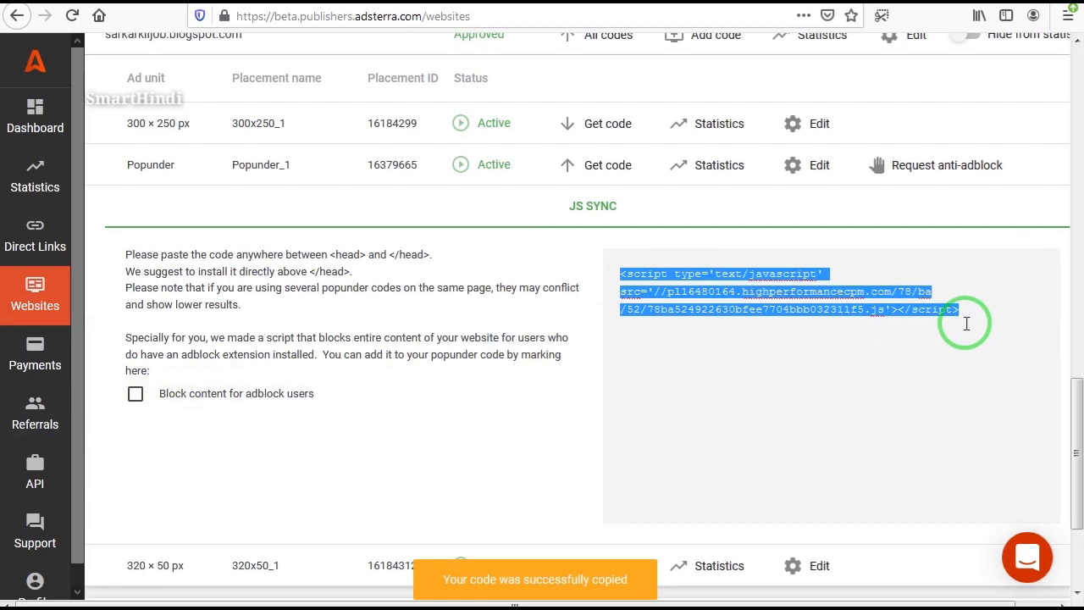
right_click(820, 298)
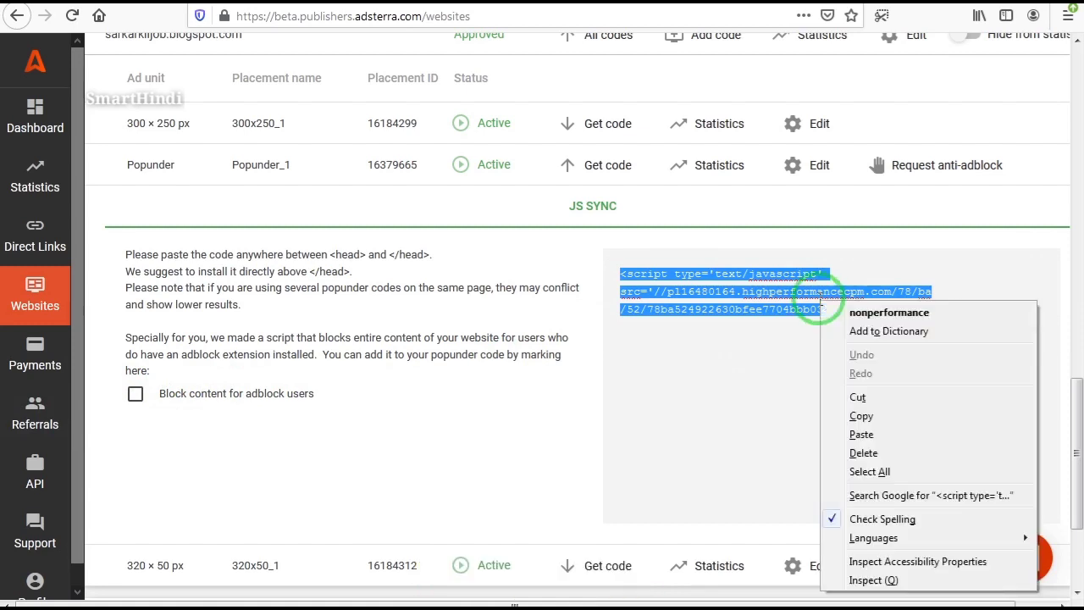
click(887, 405)
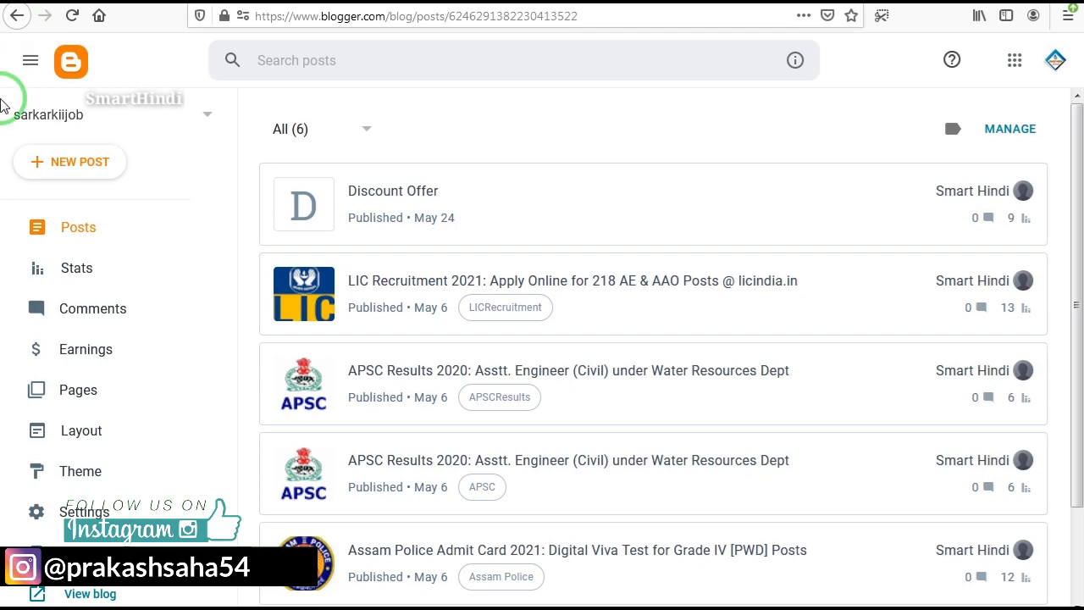
Switch to Blogger and open the sarkarkiijob blog's theme for HTML editing
click(81, 472)
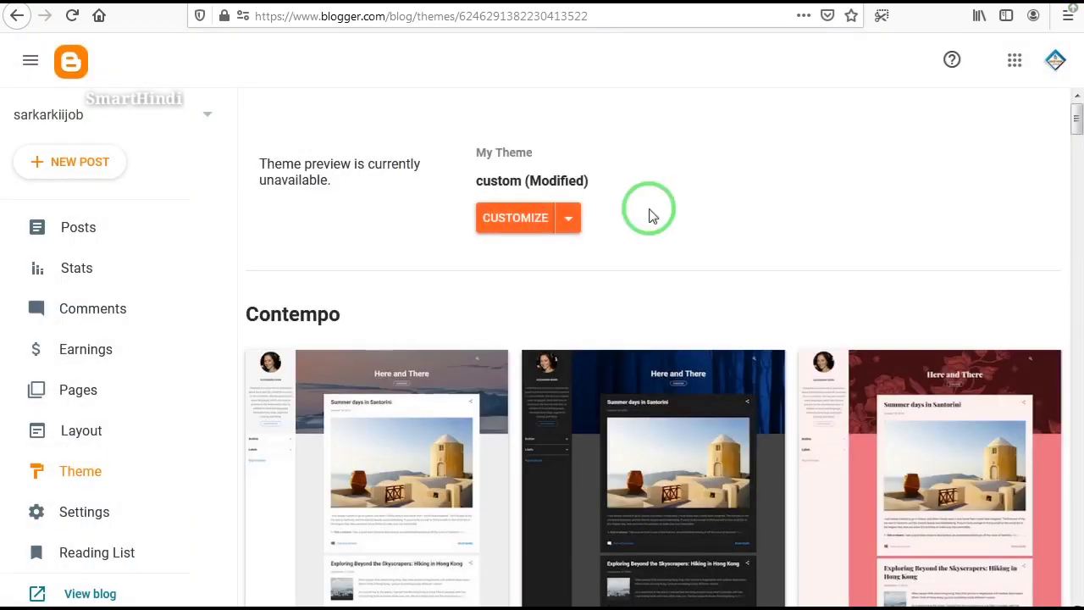
click(566, 222)
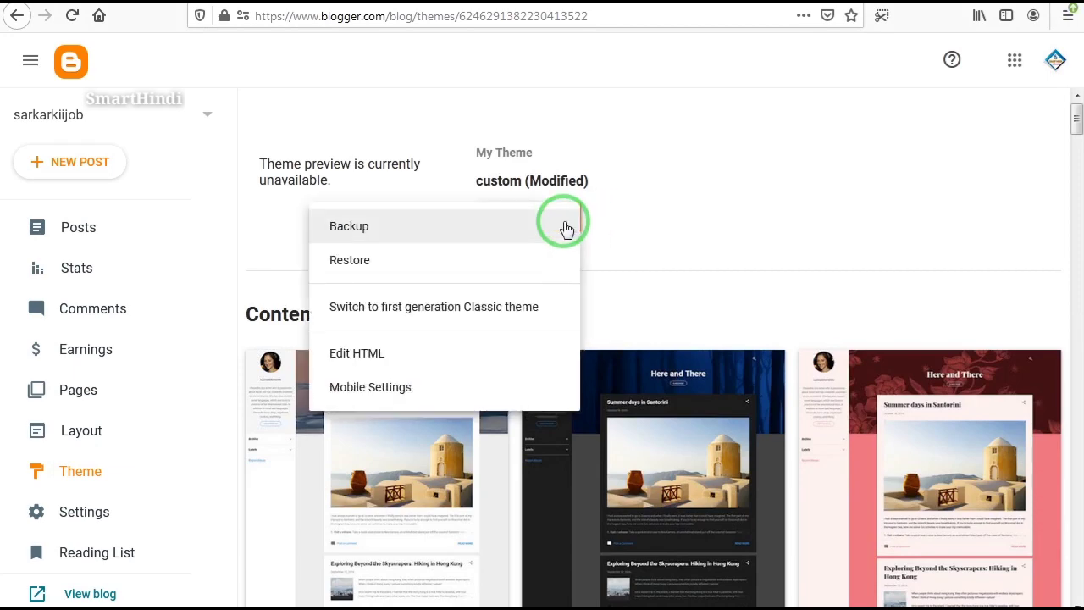
click(369, 357)
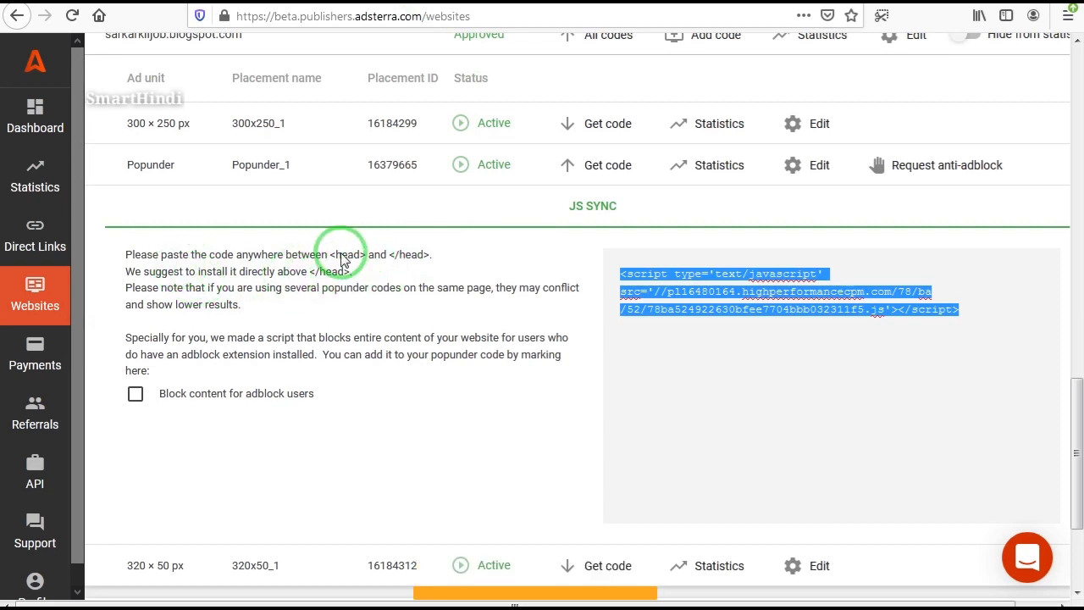
Check the required <head> tag in the Adsterra instructions and add two blank lines below it in the Blogger theme HTML
drag(327, 255, 360, 261)
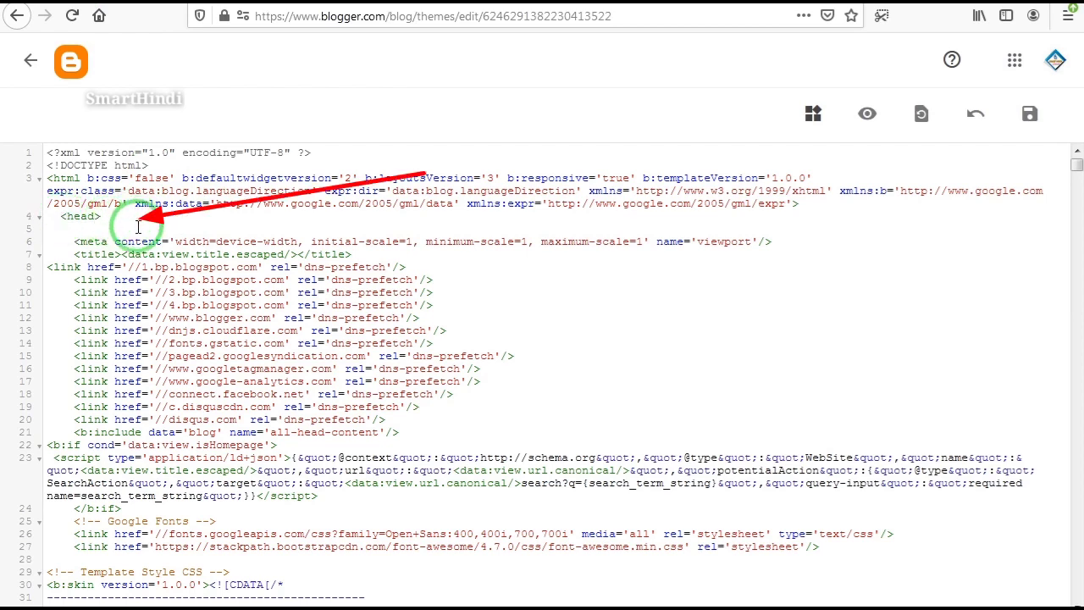
key(Return)
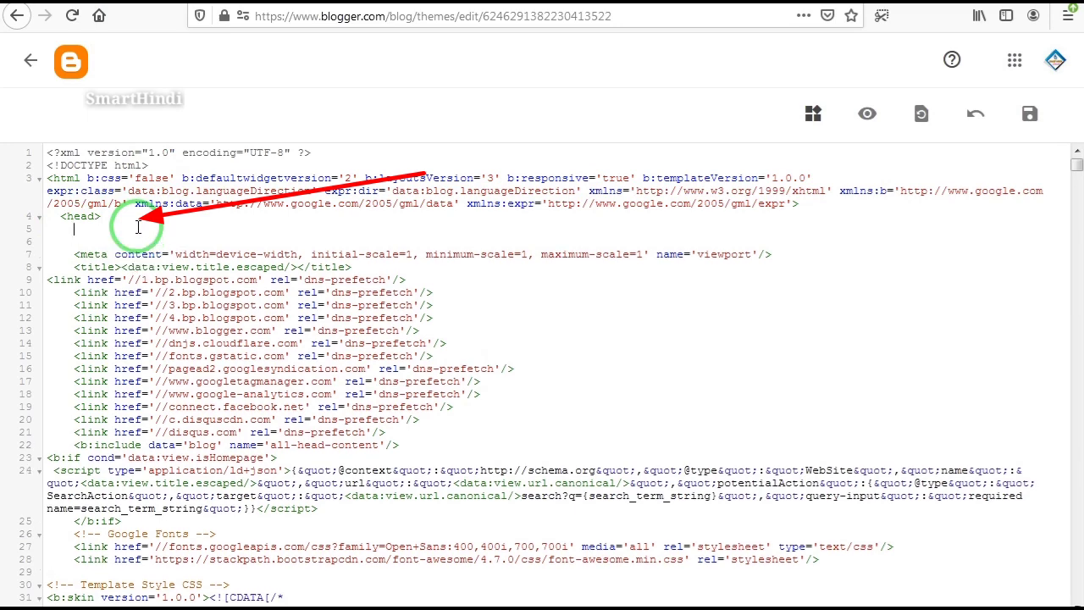
key(Return)
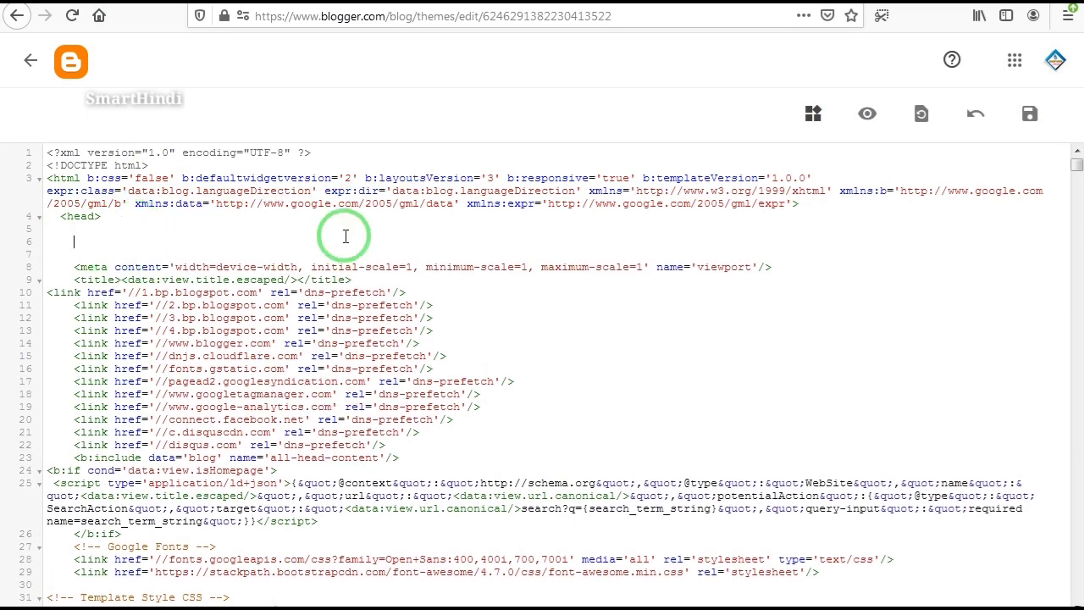
Return to Adsterra and copy the whole Popunder script again
key(alt+Tab)
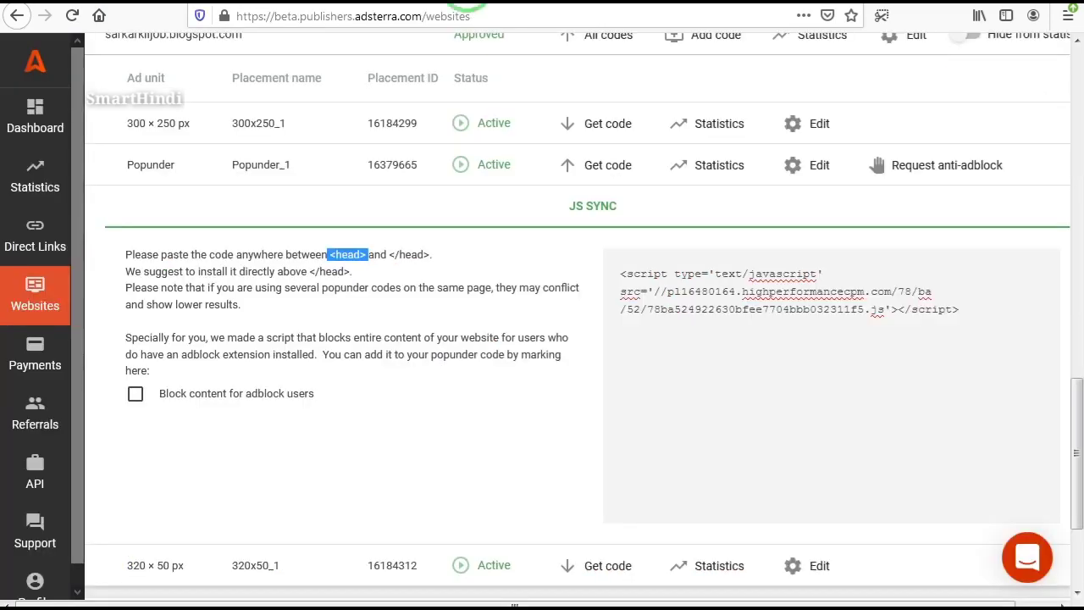
drag(614, 273, 954, 314)
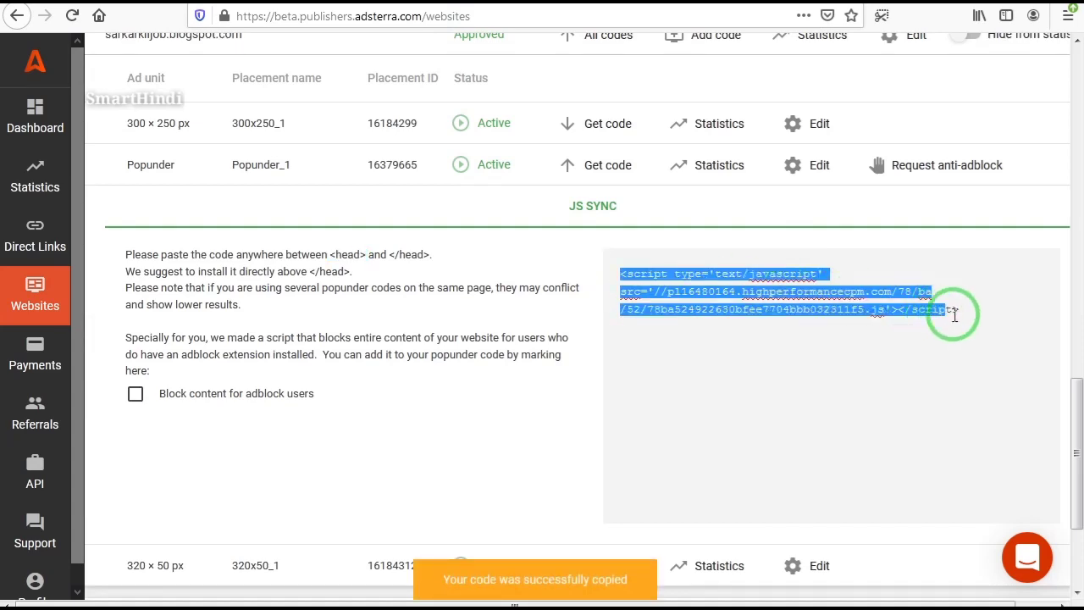
right_click(877, 313)
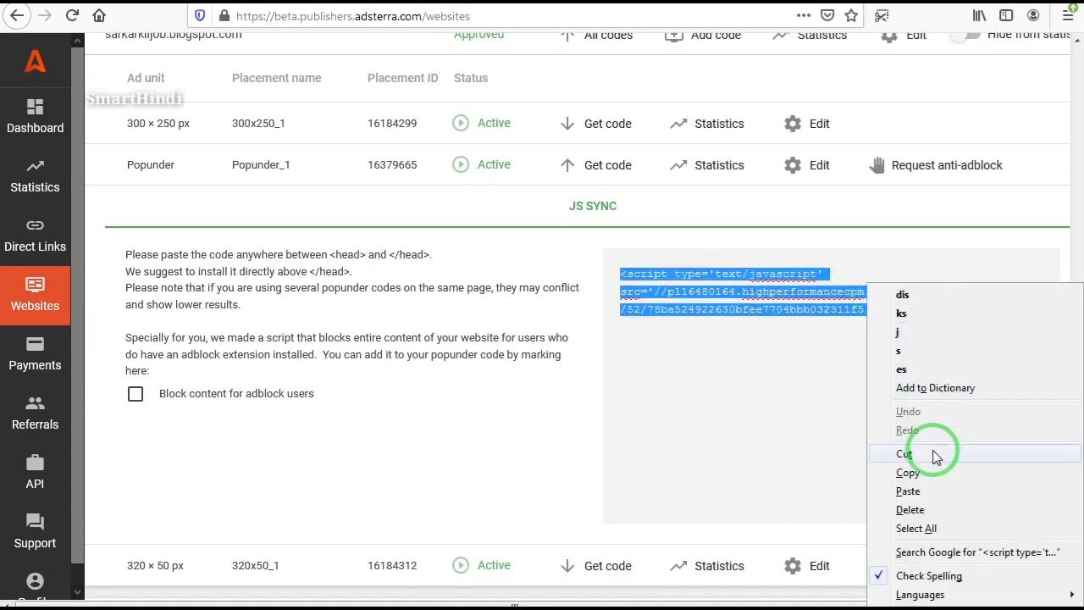
click(908, 472)
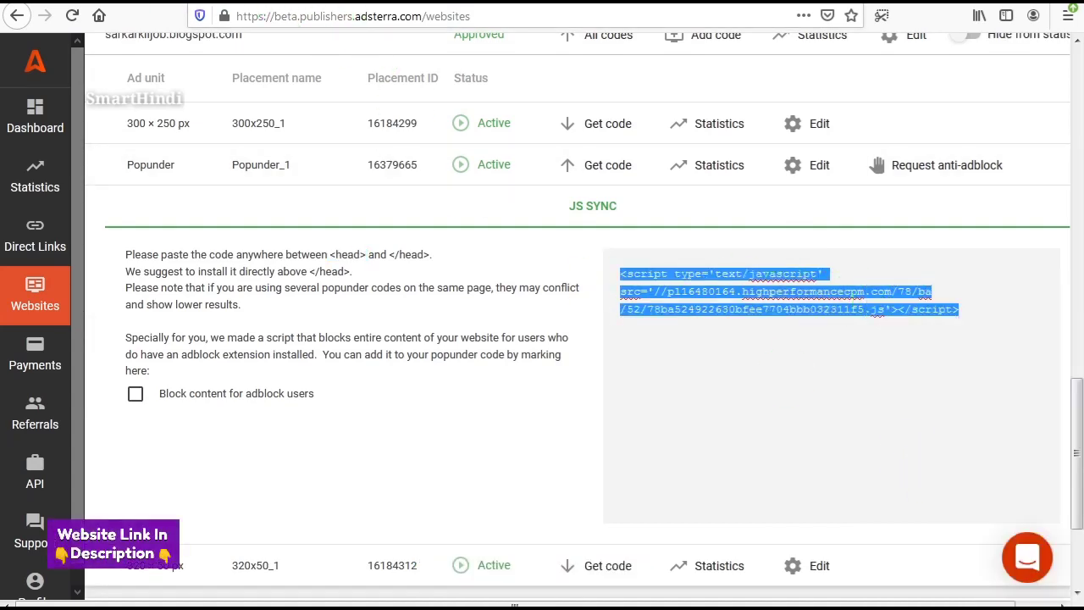
Paste the Popunder script on the blank line below the opening <head> tag in the Blogger theme HTML and save the theme
key(alt+Tab)
click(179, 249)
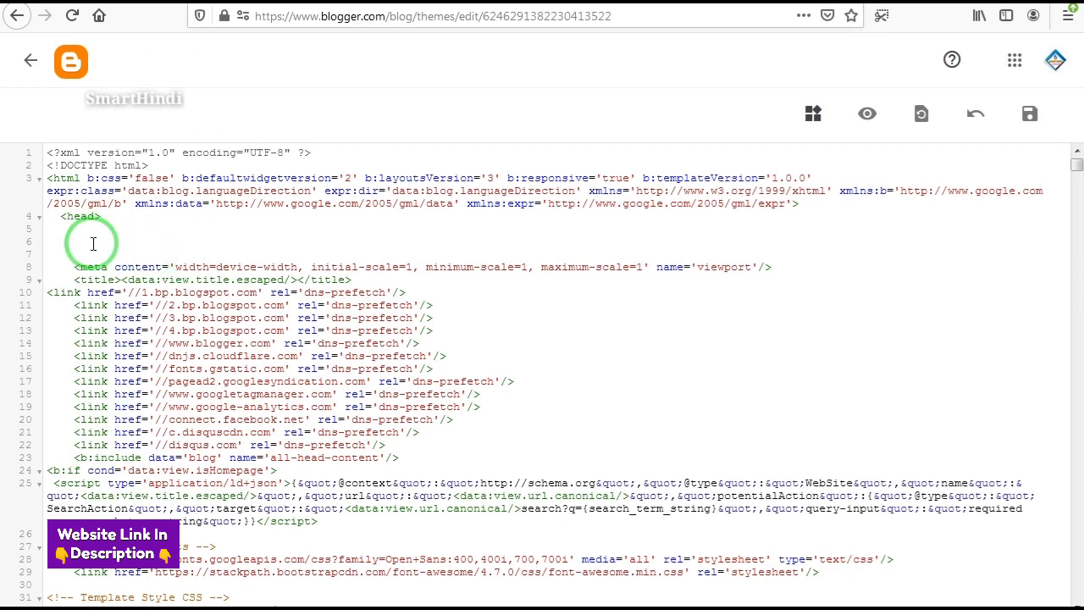
key(ctrl+v)
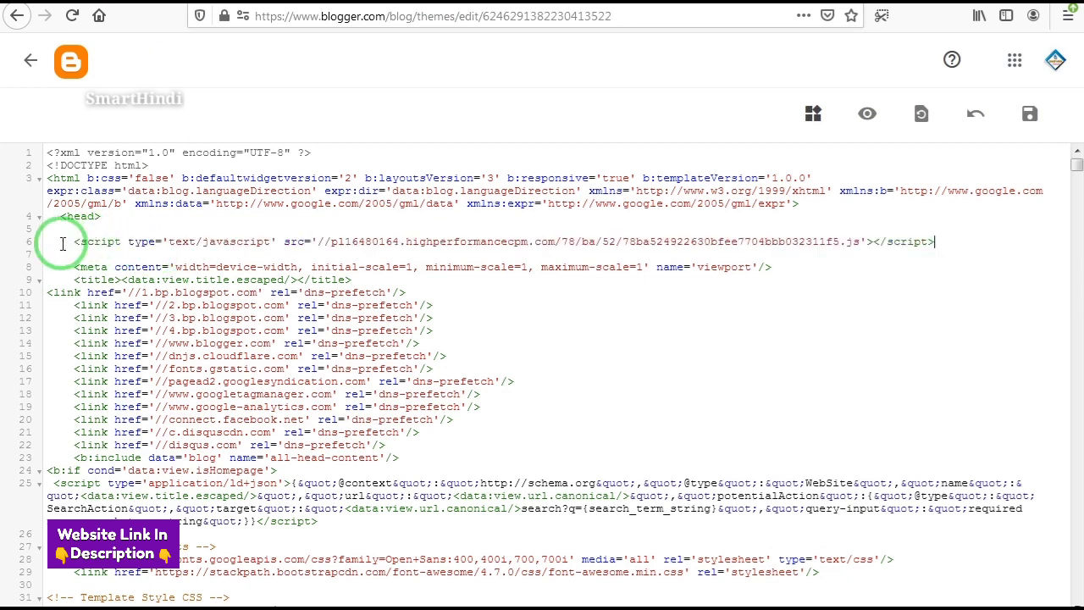
click(1029, 117)
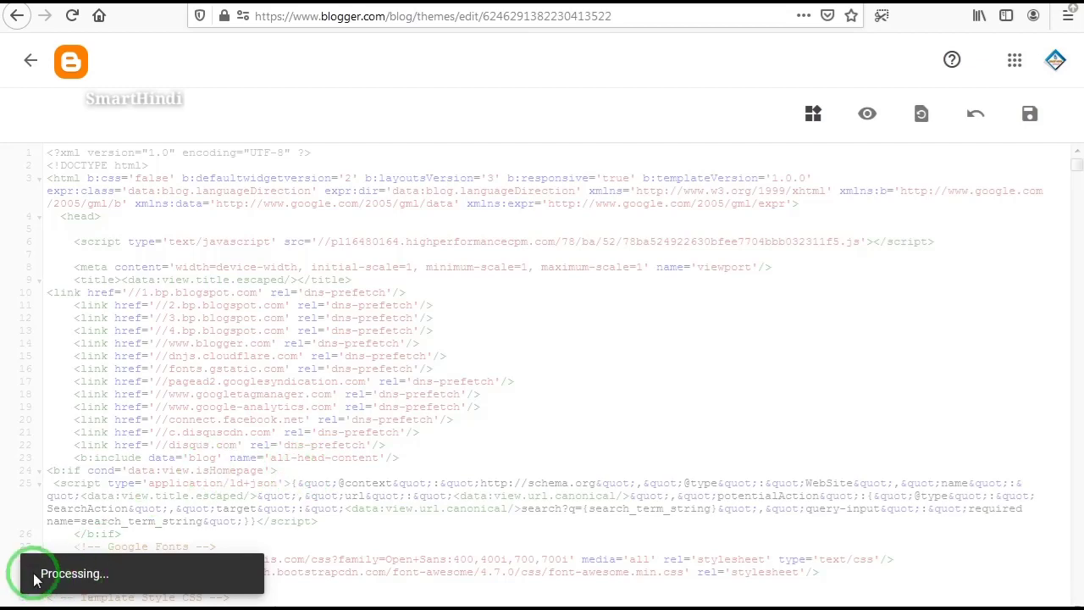
drag(37, 579, 118, 584)
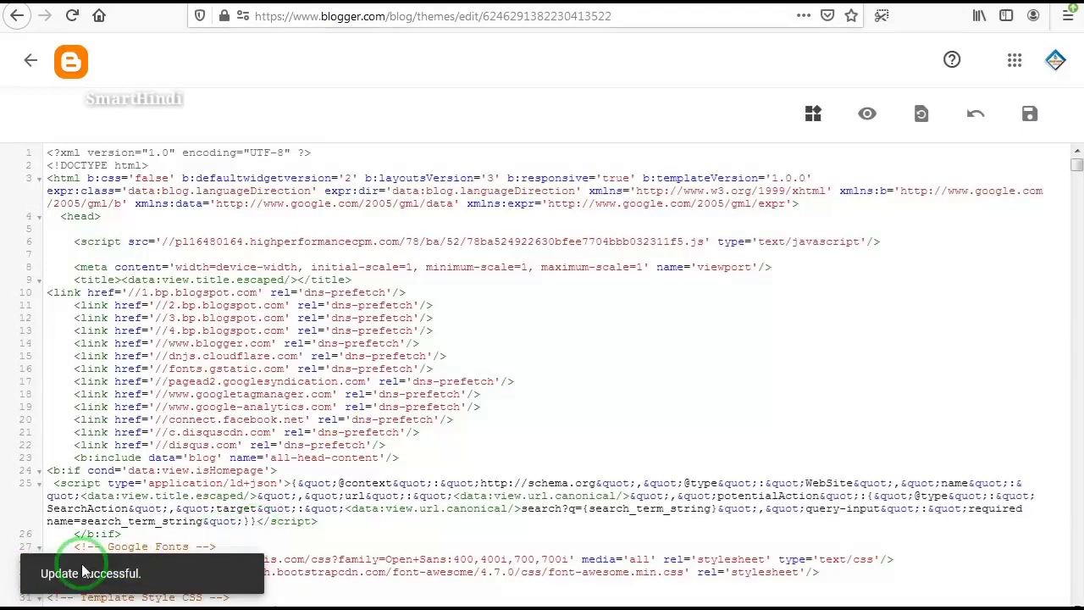
drag(38, 579, 210, 582)
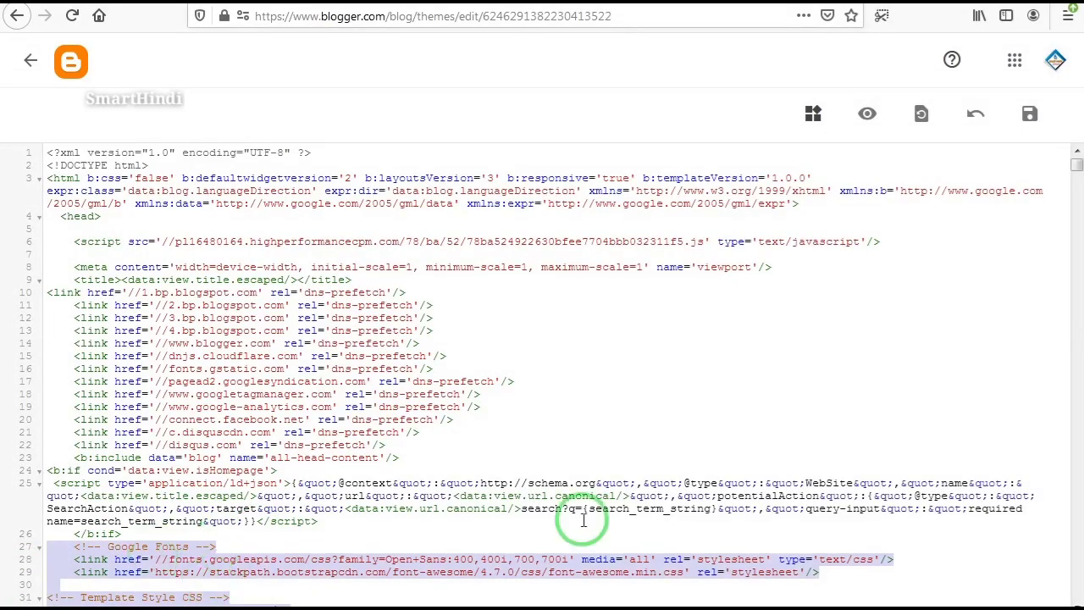
Leave the theme HTML editor, open the live sarkarkiijob blog and reload its homepage
click(782, 413)
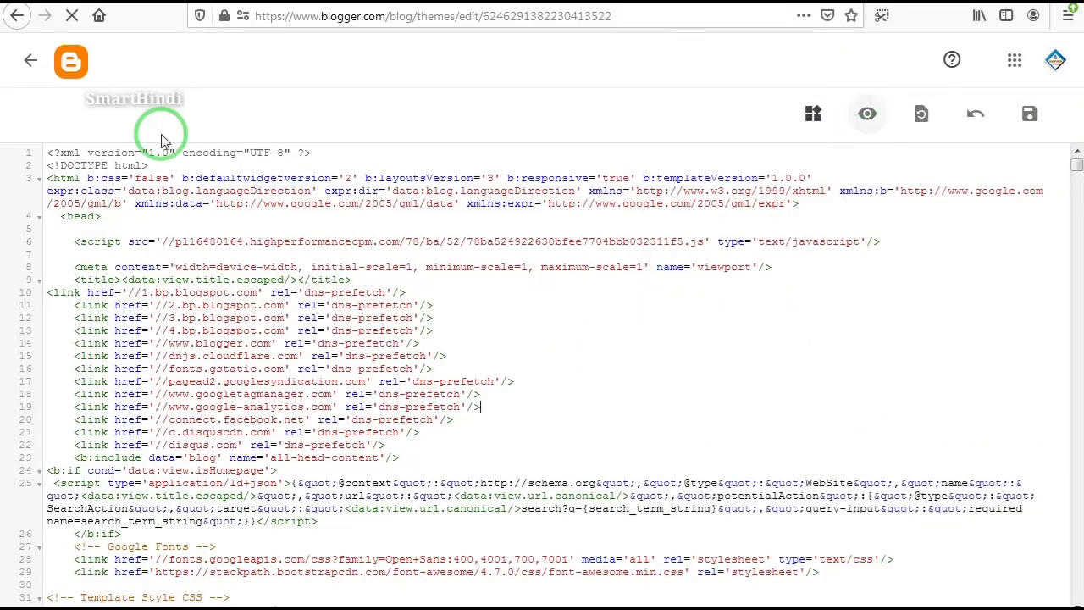
click(26, 66)
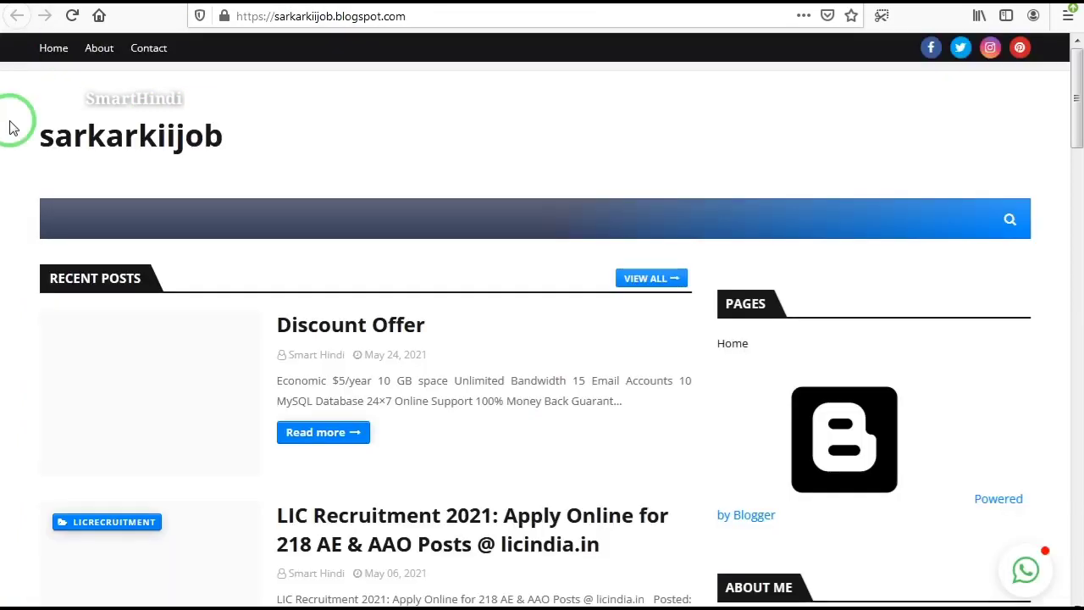
click(72, 17)
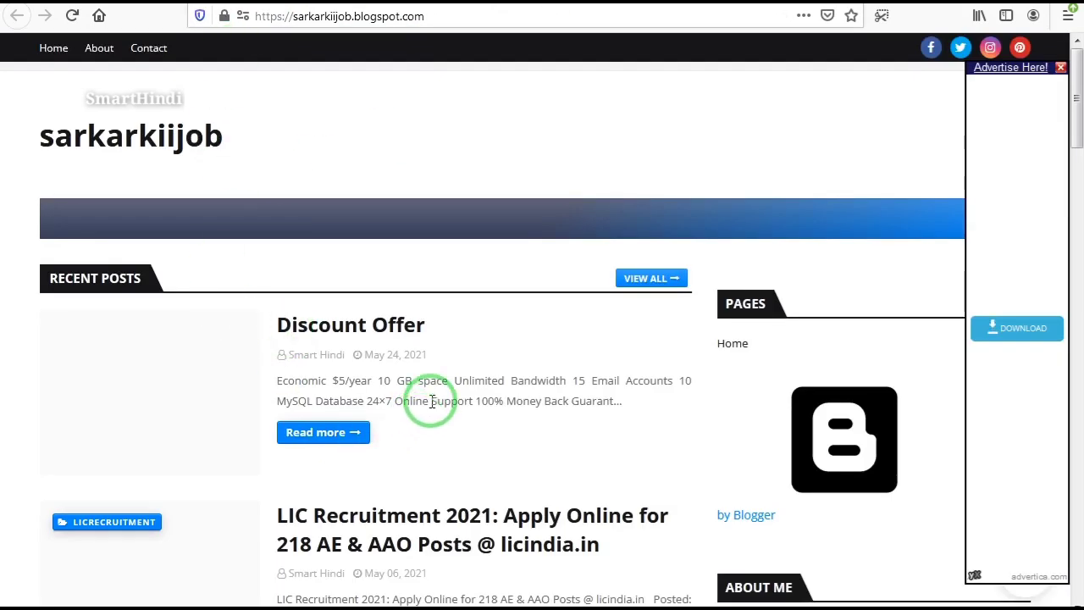
Test the Popunder ad from a post's Read more link on the blog homepage and close the ad page it opens
scroll(432, 402, down, 5)
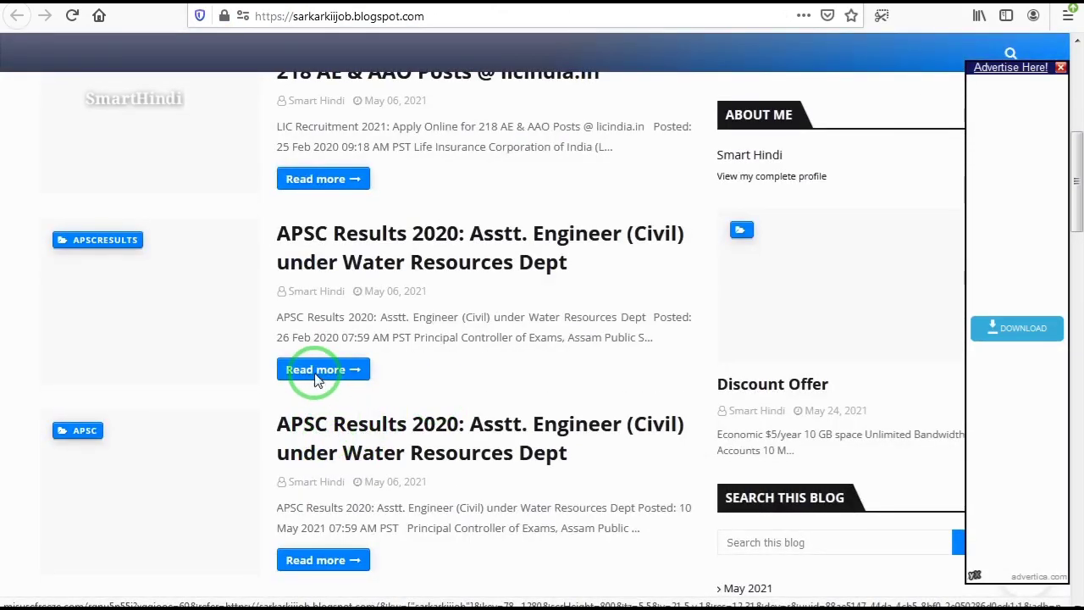
click(315, 373)
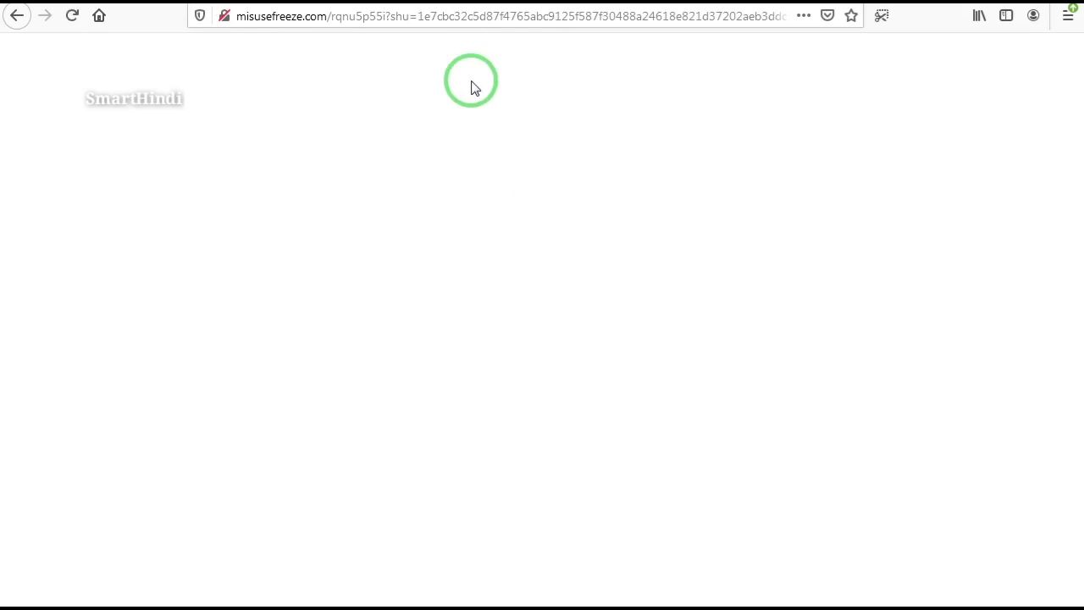
key(ctrl+w)
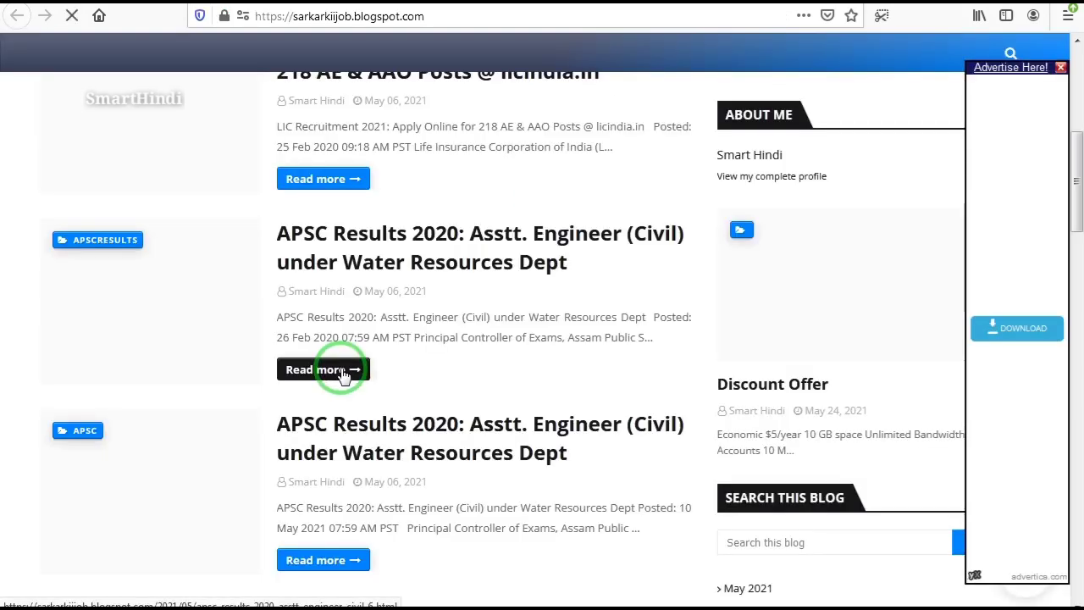
Open the "APSC Results 2020: Asstt. Engineer (Civil) under Water Resources Dept" post and examine how the page loads with the ads
click(342, 372)
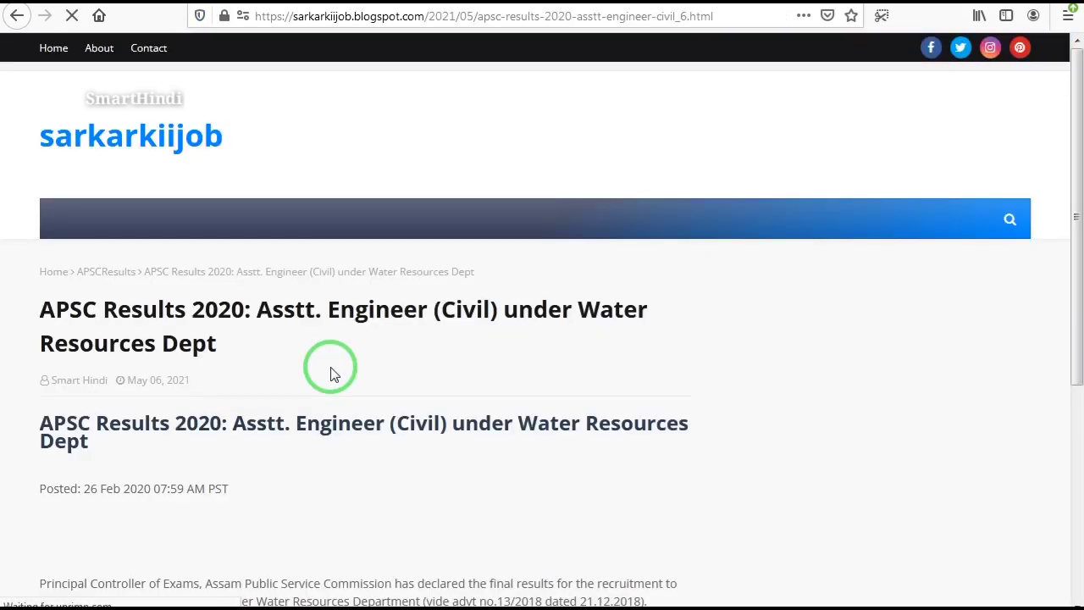
click(359, 350)
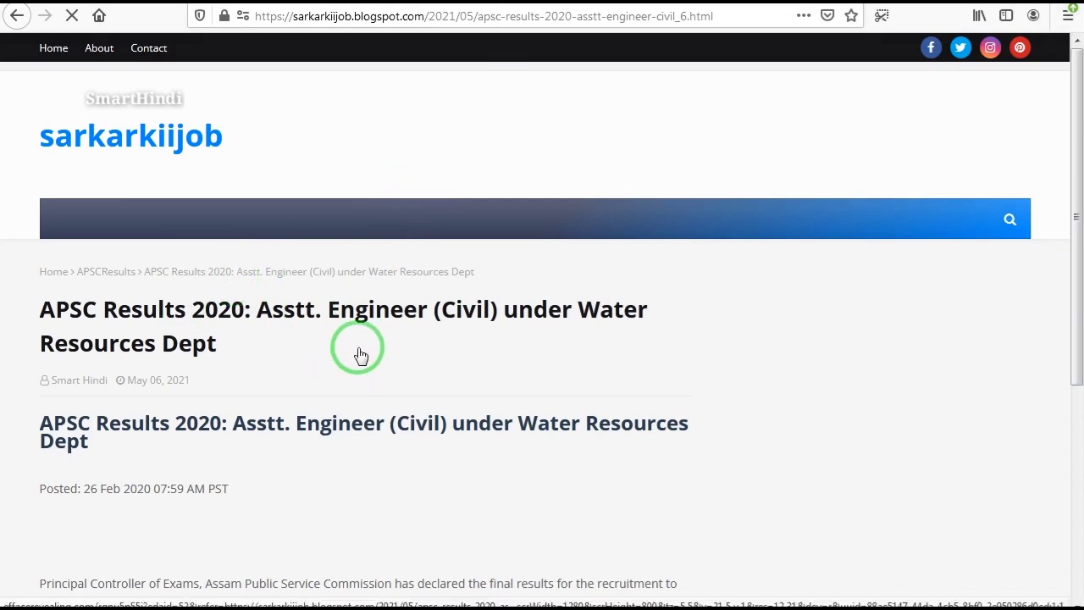
scroll(344, 309, down, 4)
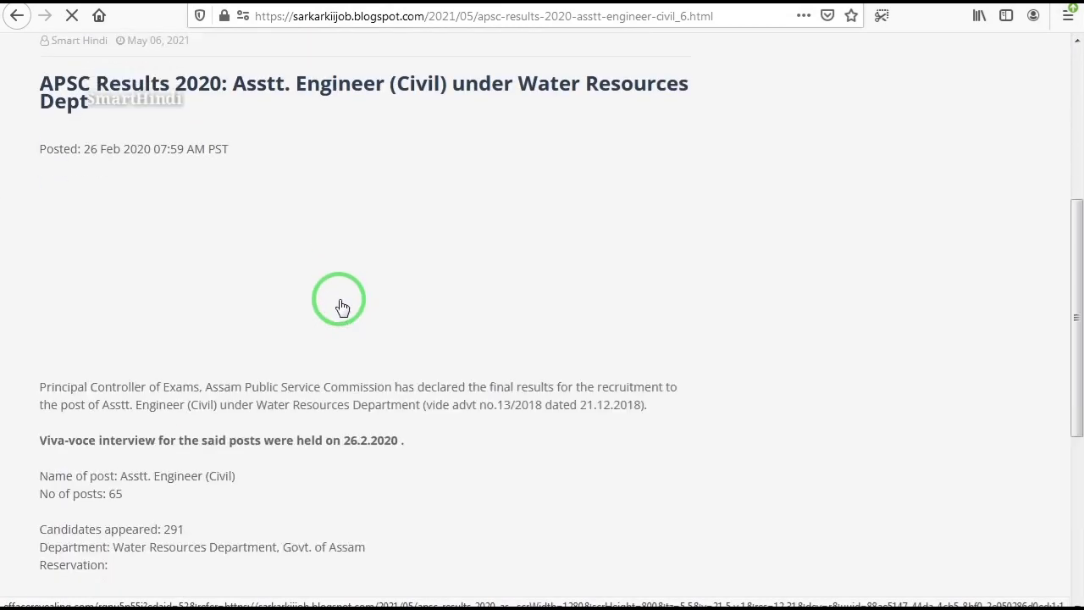
scroll(340, 307, down, 1)
scroll(338, 307, up, 6)
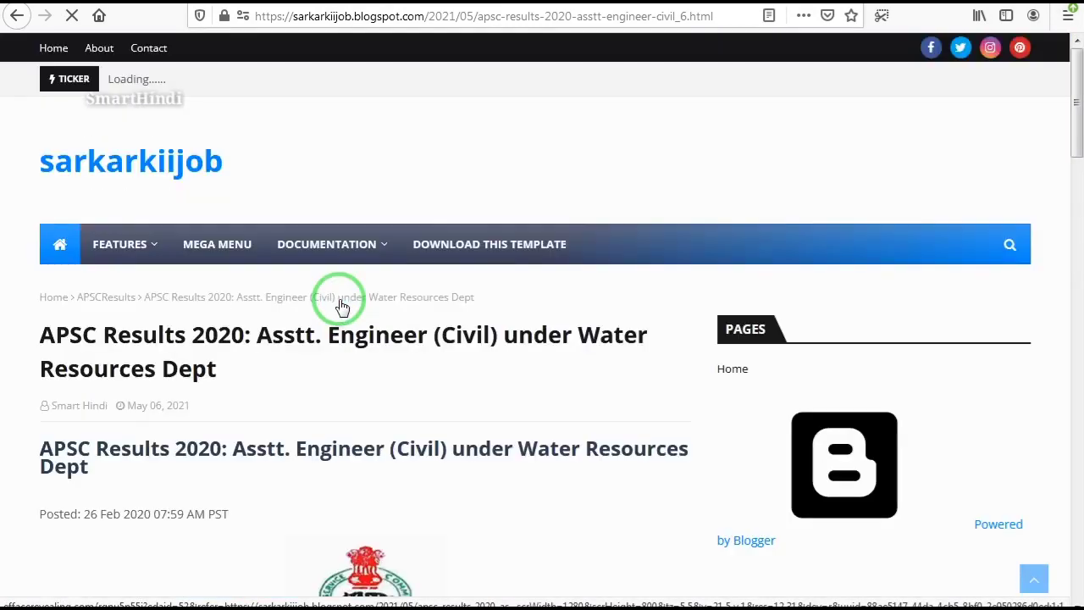
scroll(346, 350, down, 12)
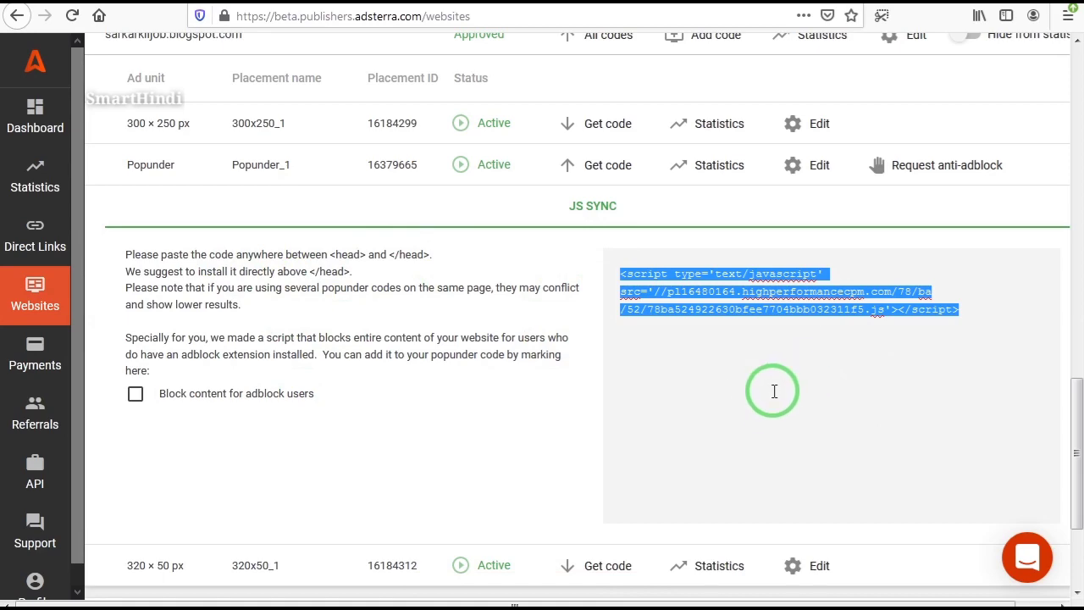
Return to Adsterra, collapse the Popunder code of sarkarkiijob.blogspot.com and look over the Websites page
click(851, 391)
scroll(836, 364, down, 2)
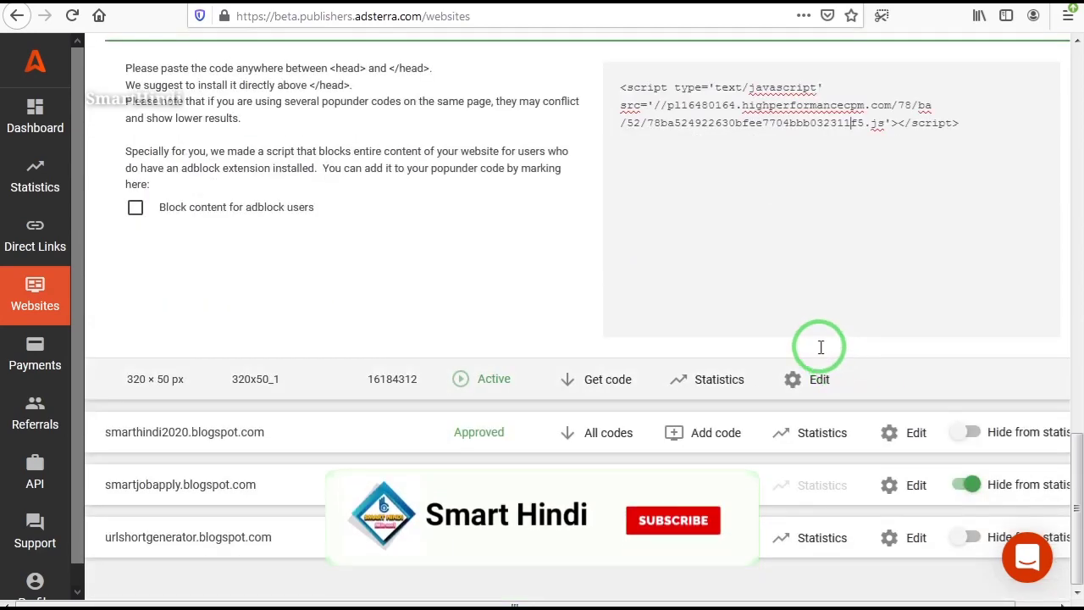
scroll(819, 346, up, 4)
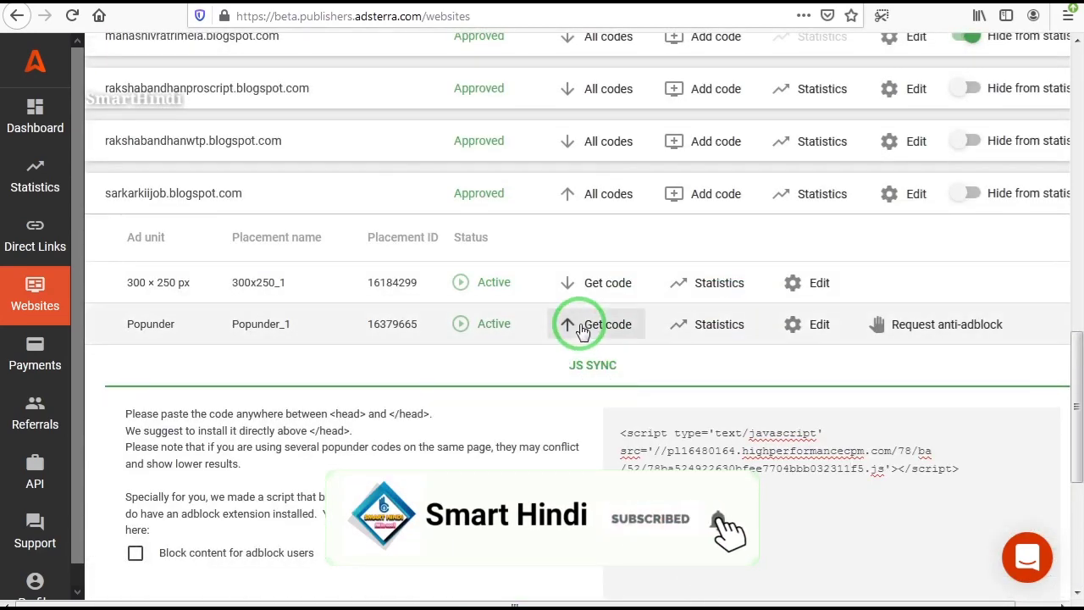
click(582, 329)
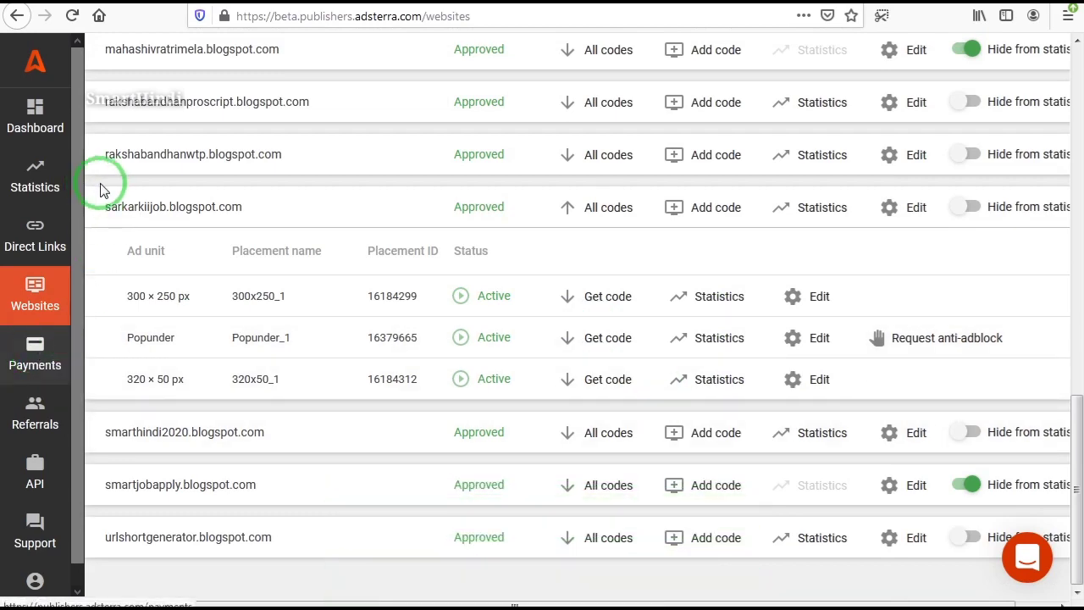
scroll(286, 178, up, 5)
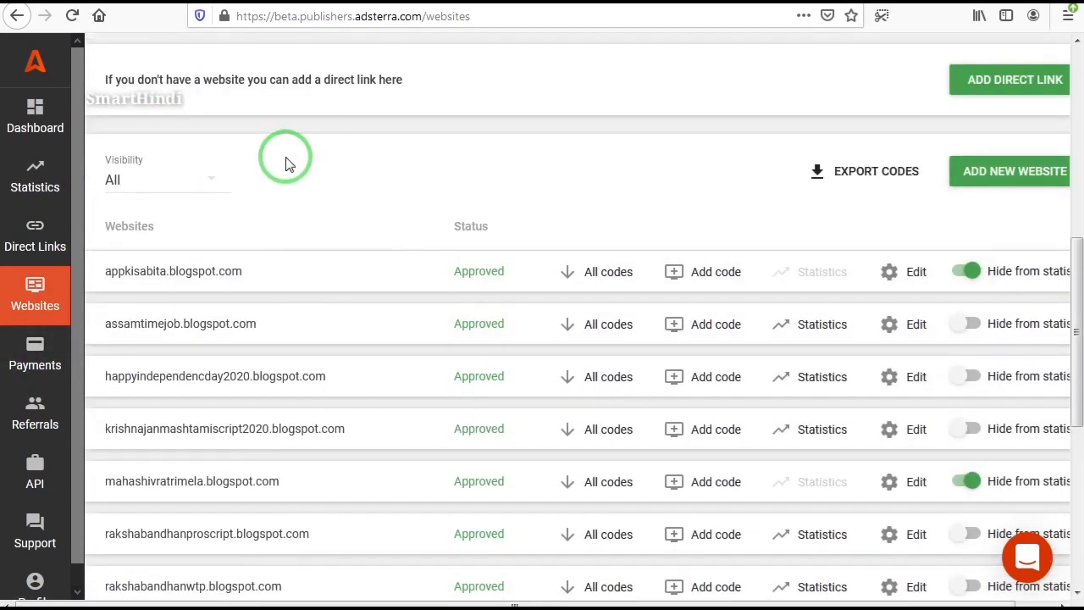
scroll(285, 164, up, 6)
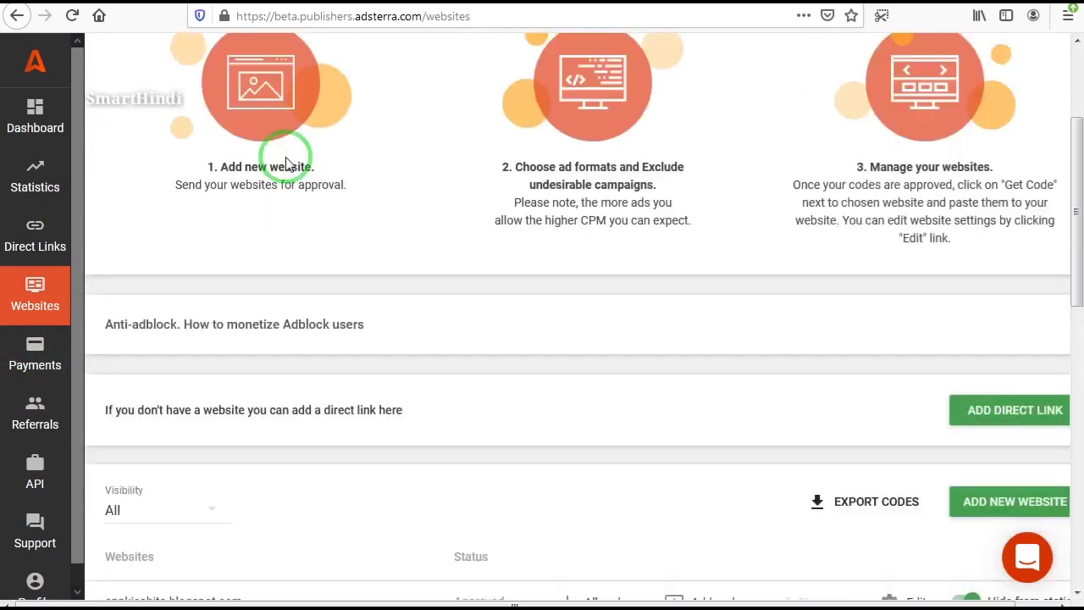
scroll(288, 164, down, 5)
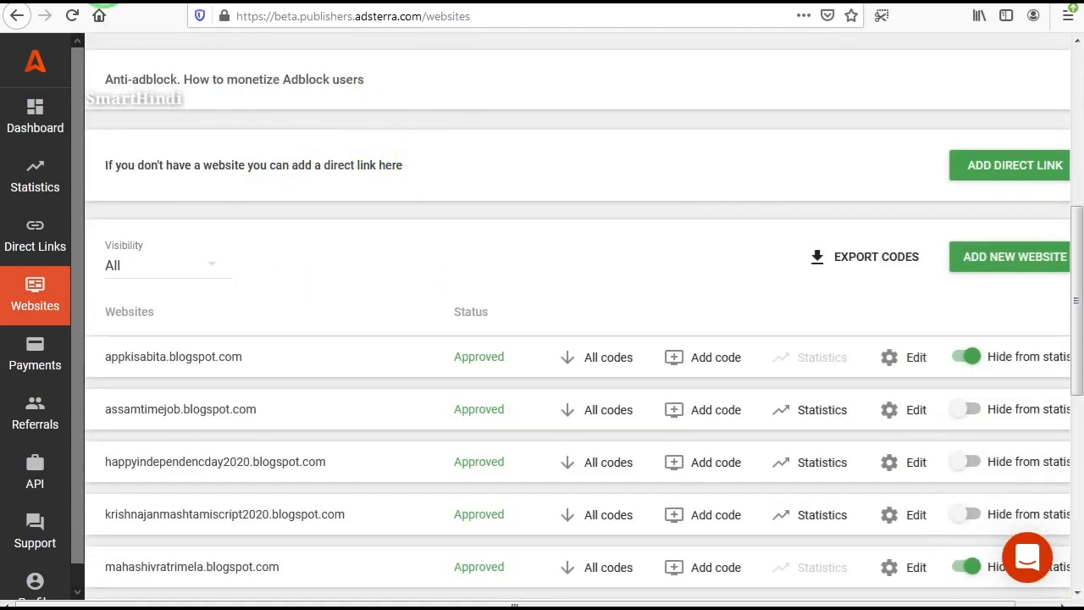
Switch to Blogger and look through the sarkarkiijob blog's list of posts
click(103, 1)
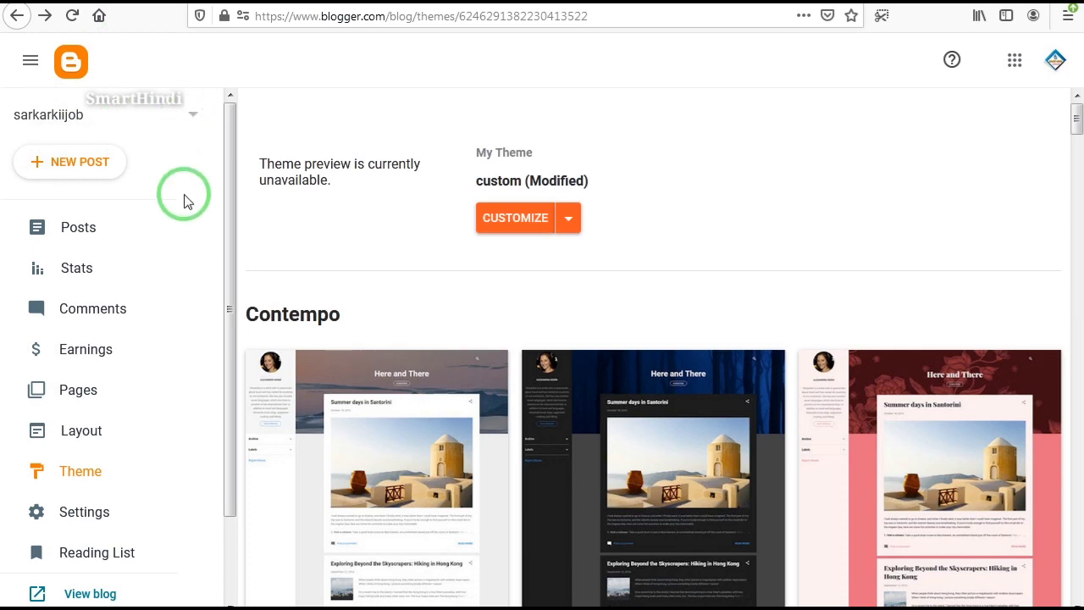
click(68, 237)
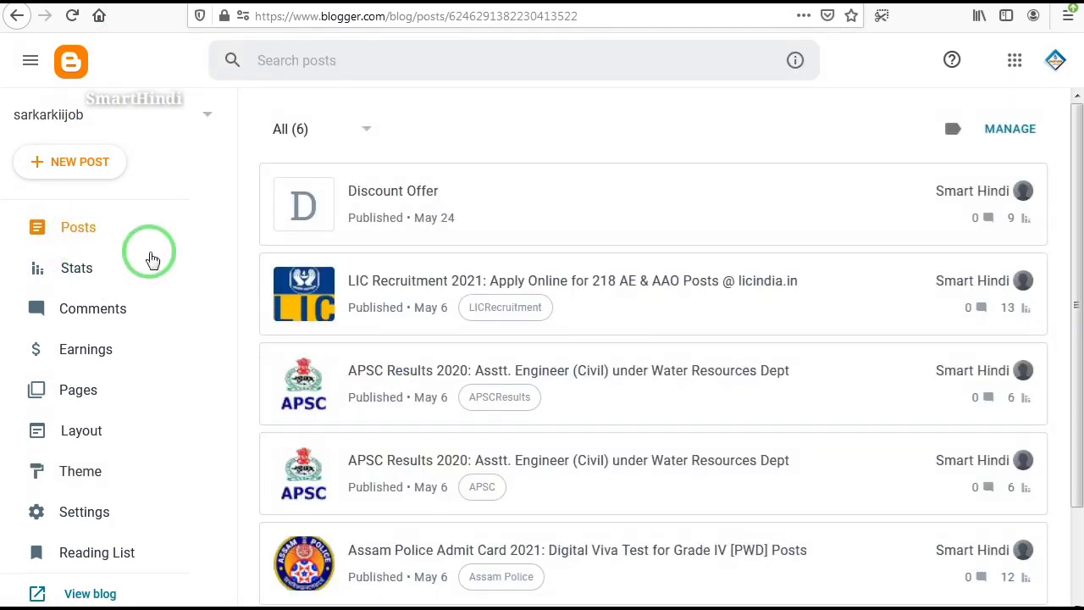
scroll(895, 314, down, 2)
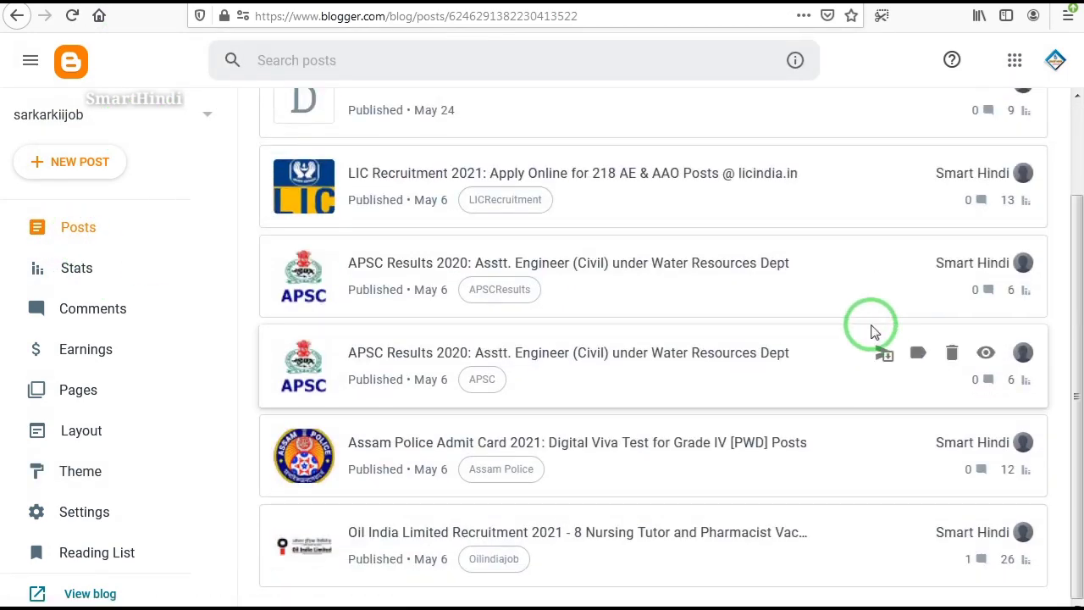
scroll(716, 316, up, 2)
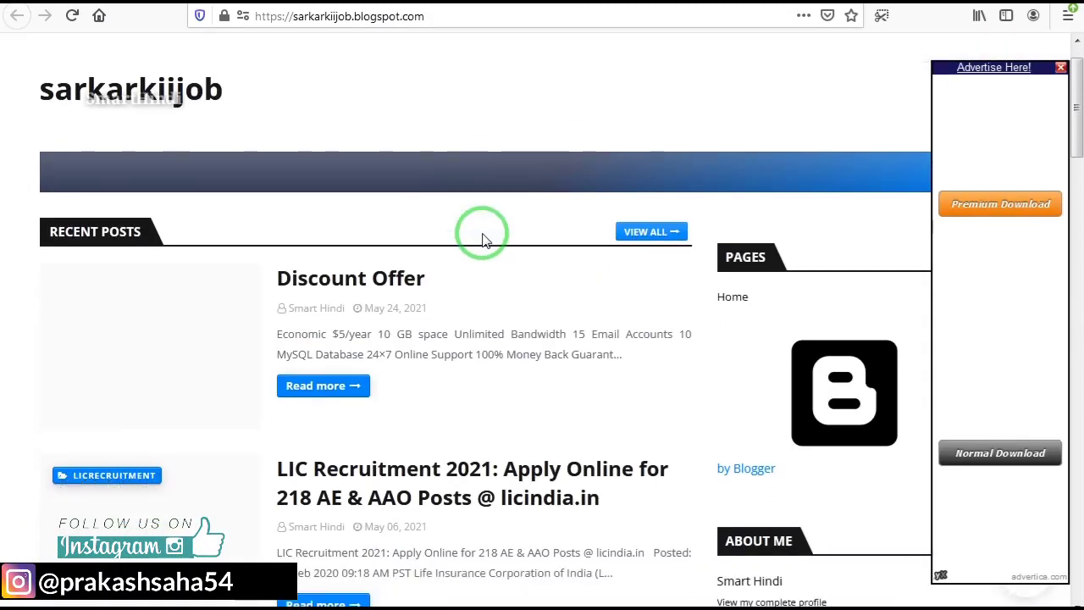
Look through the live sarkarkiijob homepage and close the floating advertica.com ad
scroll(482, 240, down, 10)
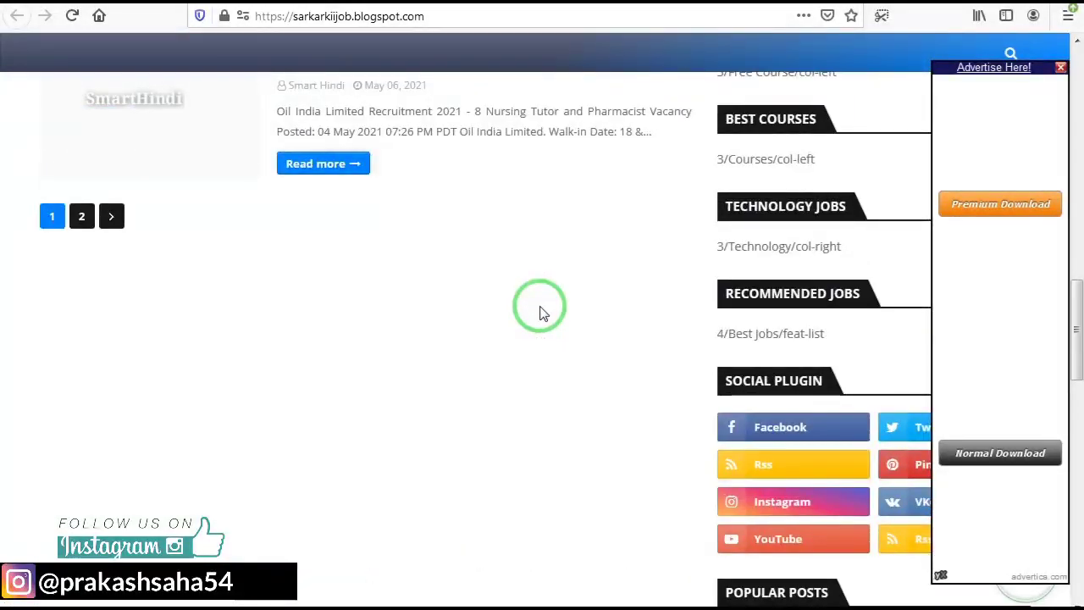
scroll(542, 311, up, 12)
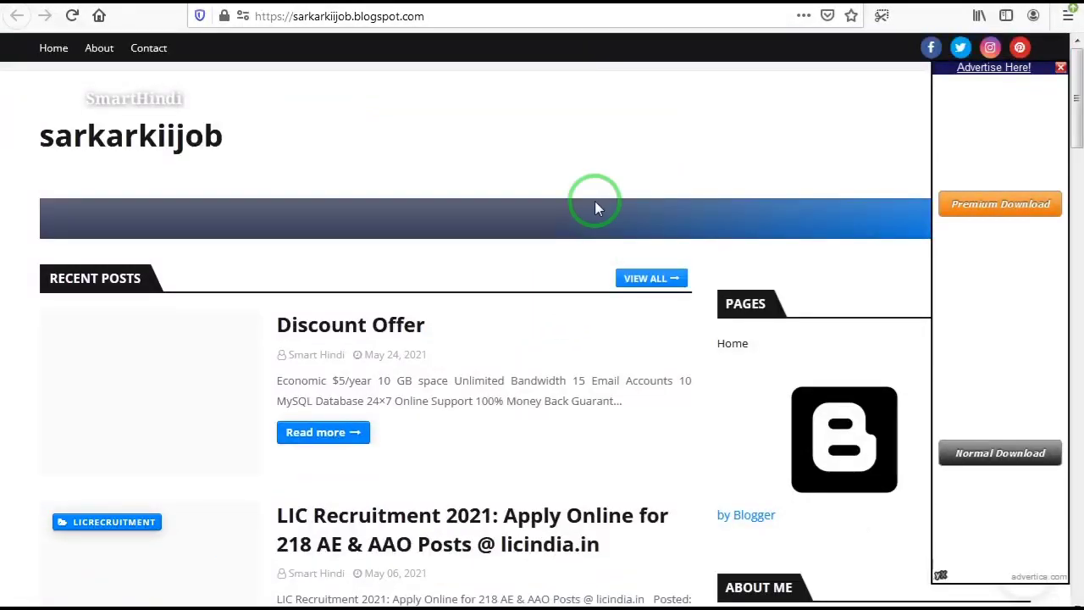
click(1062, 69)
scroll(465, 338, down, 1)
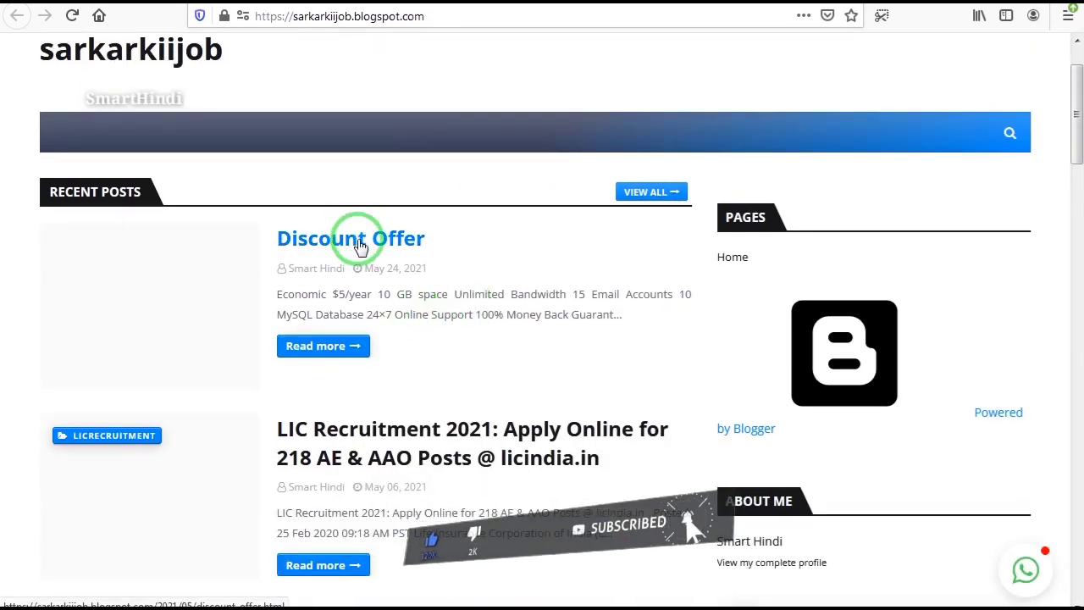
Open the Discount Offer post on the live blog, check its content and reload the page
click(360, 242)
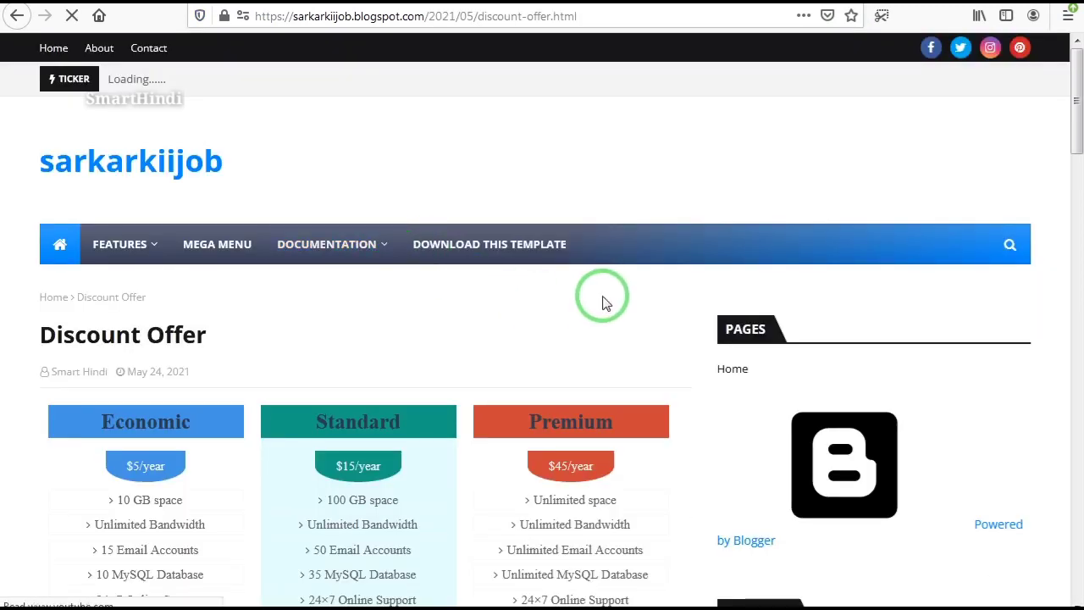
scroll(603, 301, down, 5)
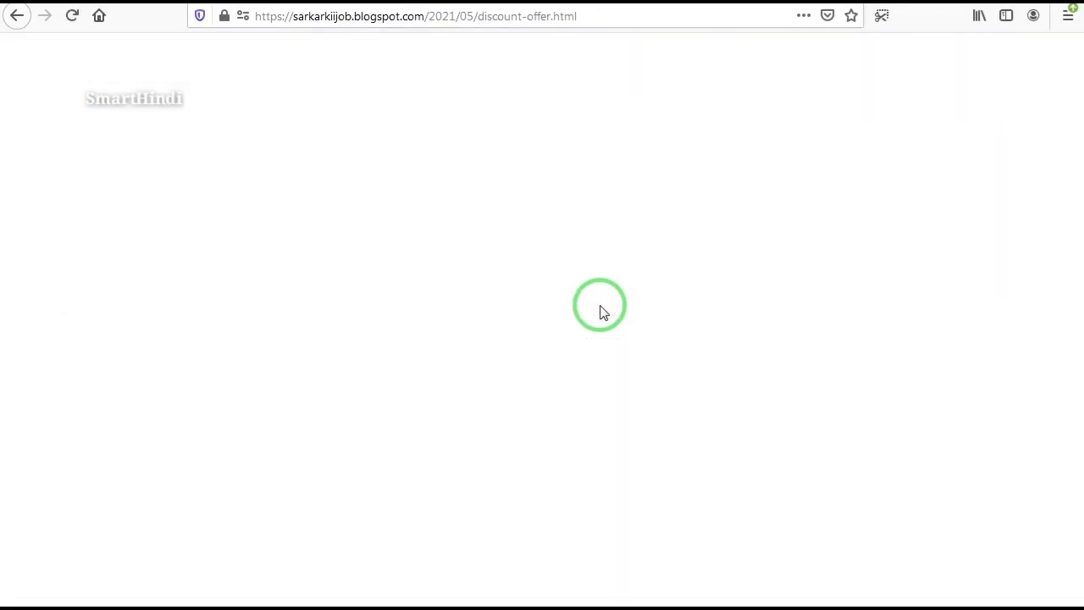
click(71, 17)
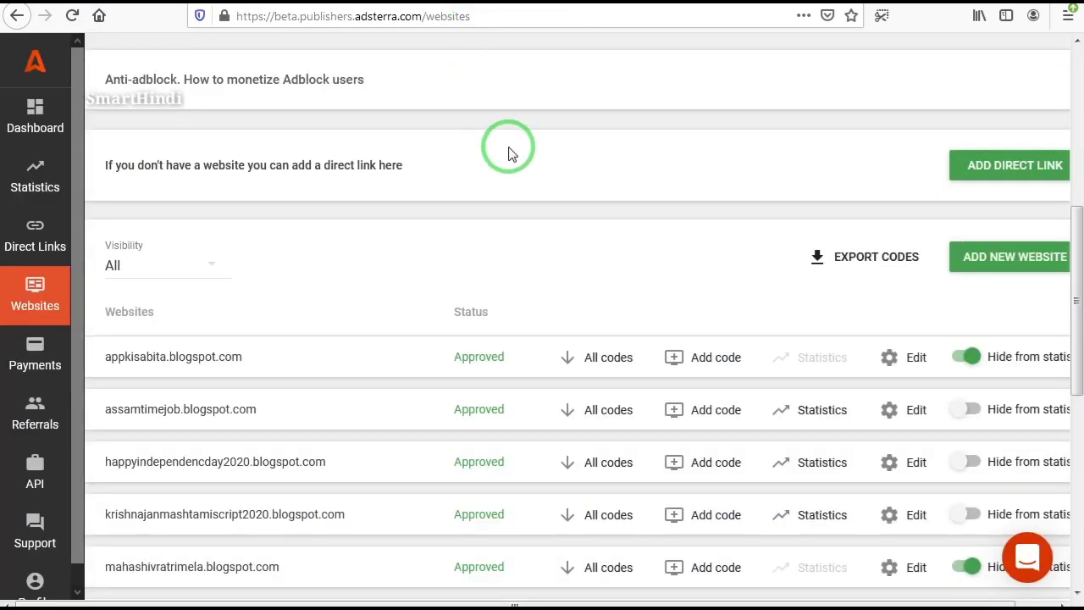
scroll(508, 149, up, 5)
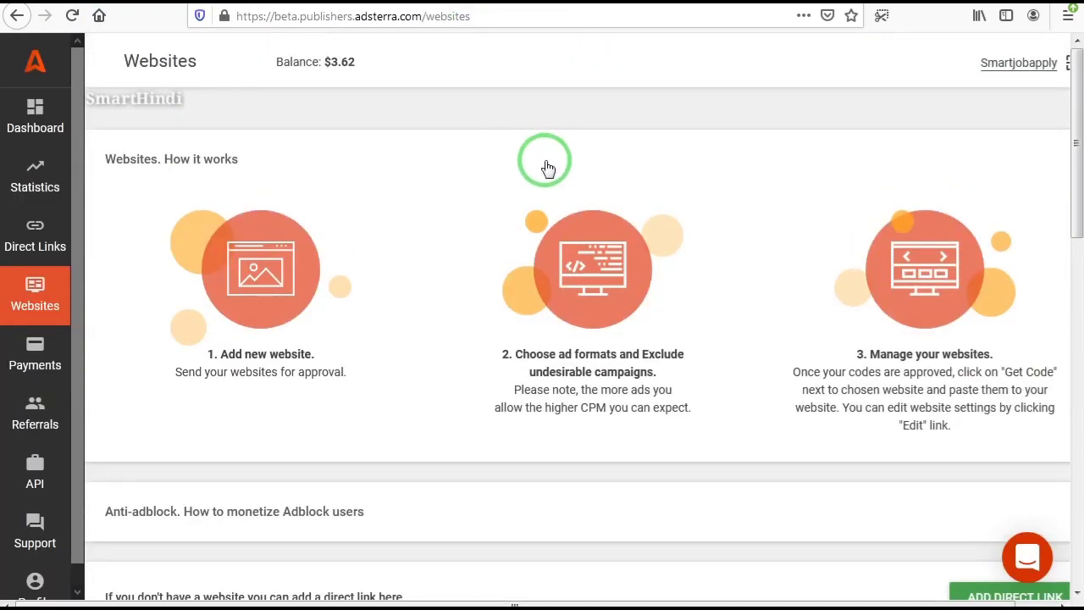
scroll(548, 167, down, 6)
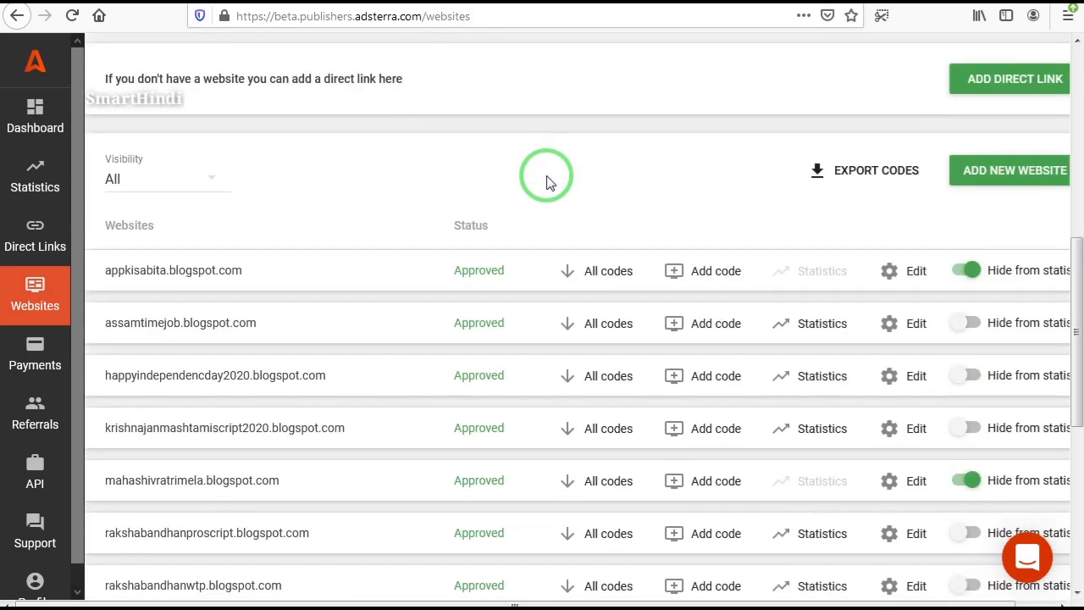
scroll(547, 181, down, 1)
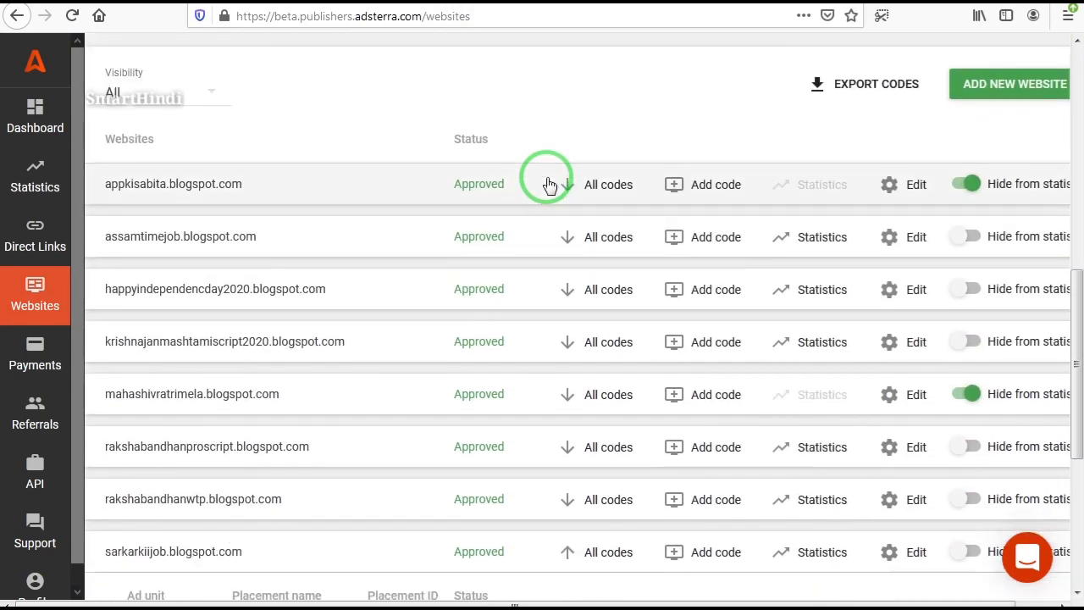